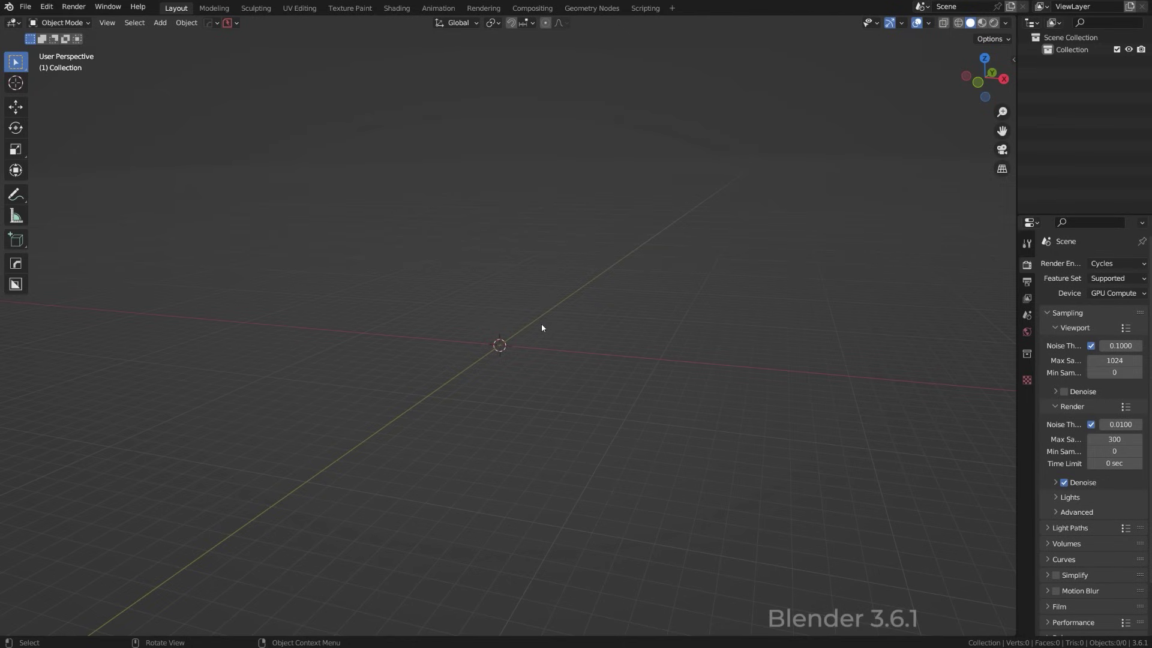
# Step: Add a mesh cube to the empty scene
pyautogui.hotkey('shift', 'a')
pyautogui.moveTo(543, 325)
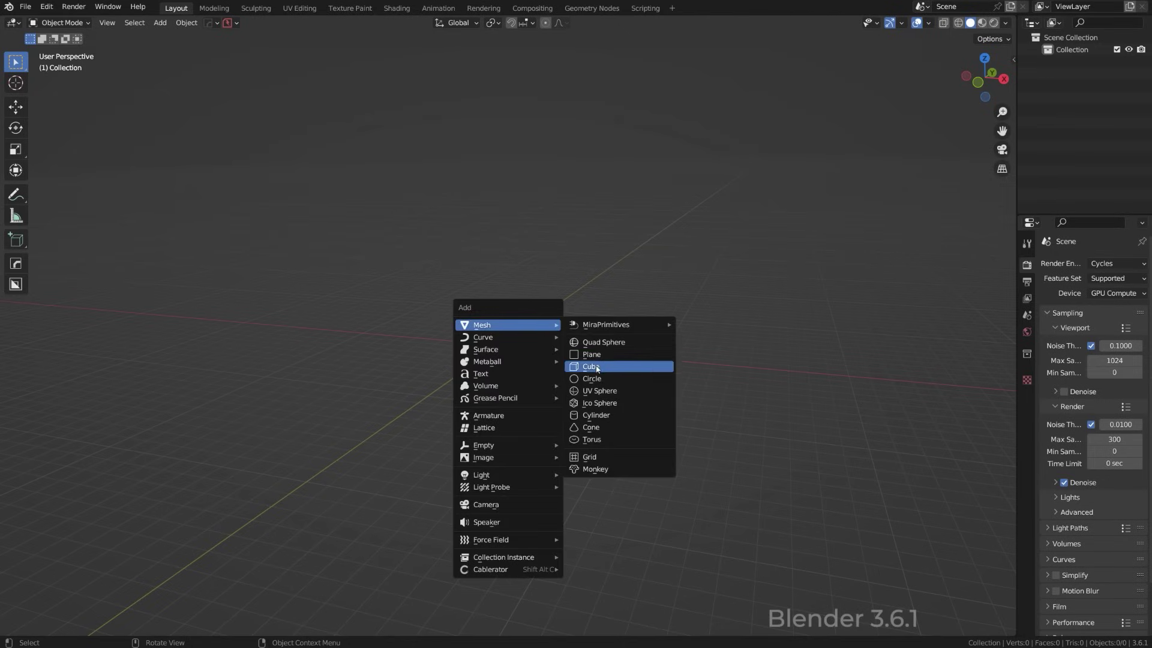
pyautogui.click(598, 367)
pyautogui.scroll(6, 658, 333)
pyautogui.moveTo(558, 358); pyautogui.dragTo(560, 257, button='middle')
# Step: Apply Shade Smooth to the cube, followed by Shade Auto Smooth
pyautogui.rightClick(561, 254)
pyautogui.moveTo(563, 255)
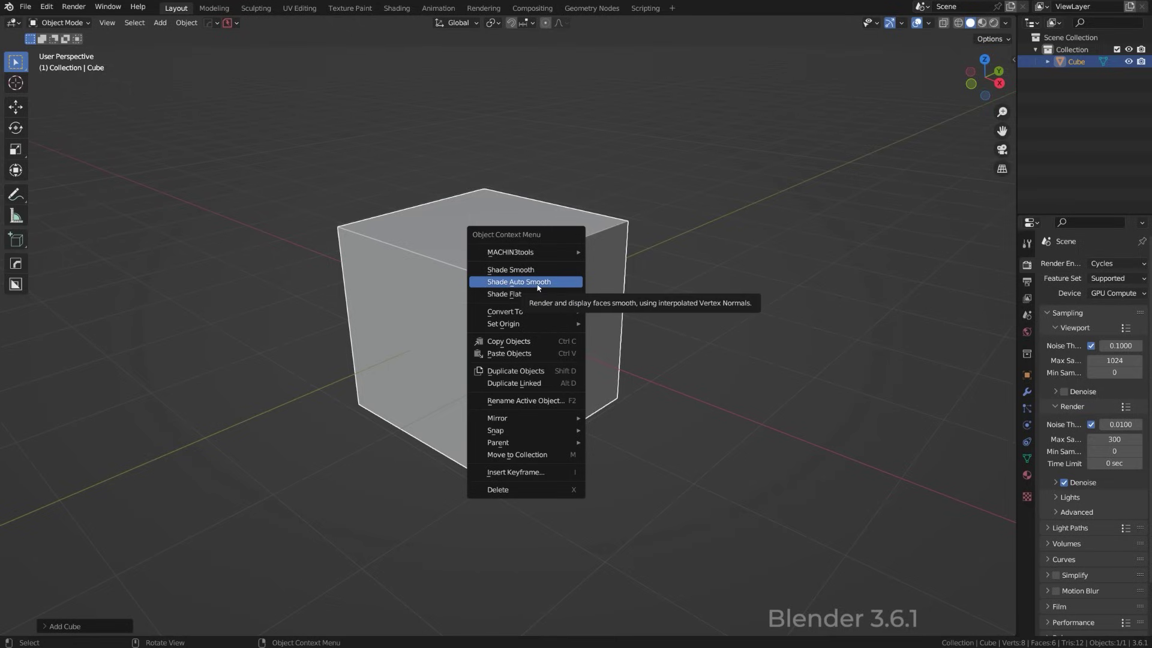
pyautogui.click(501, 271)
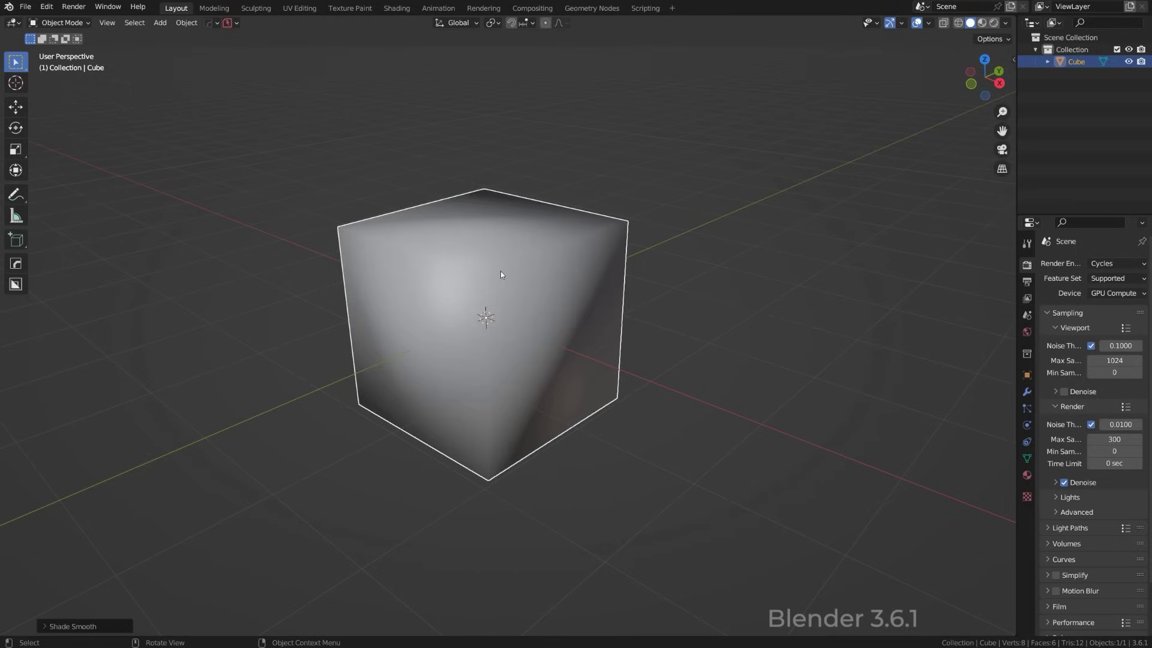
pyautogui.rightClick(550, 260)
pyautogui.click(552, 273)
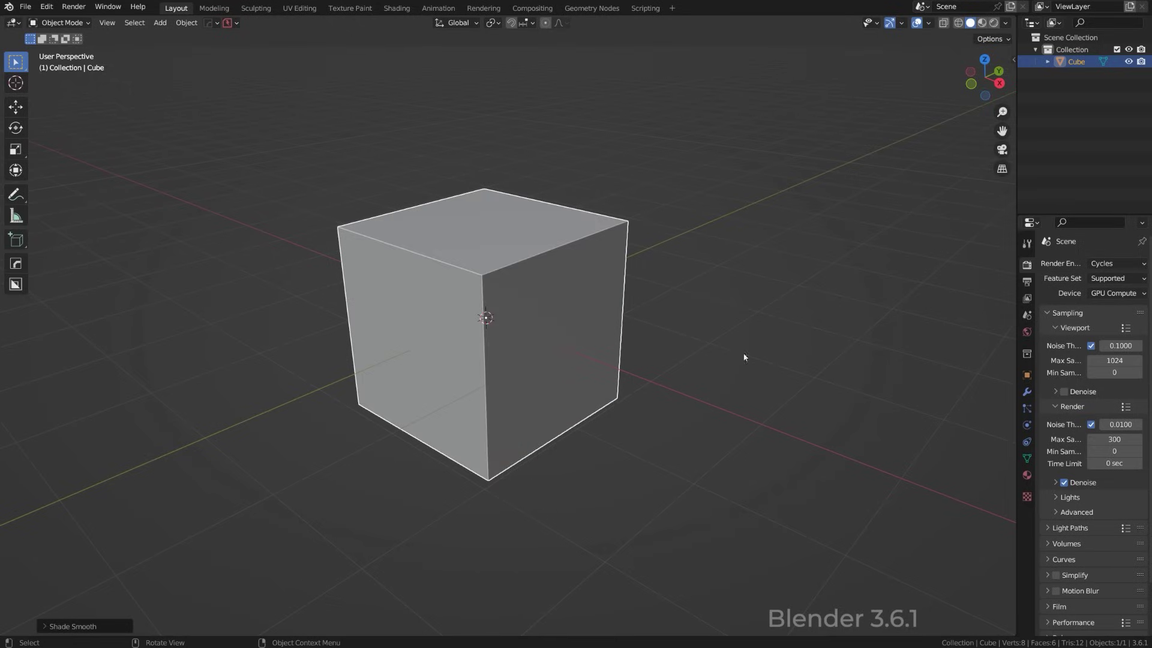
# Step: Show the Normals settings in the cube's mesh data properties, widening the properties area, and reapply smooth shading to the cube
pyautogui.click(1026, 458)
pyautogui.moveTo(1017, 441); pyautogui.dragTo(886, 431)
pyautogui.click(962, 509)
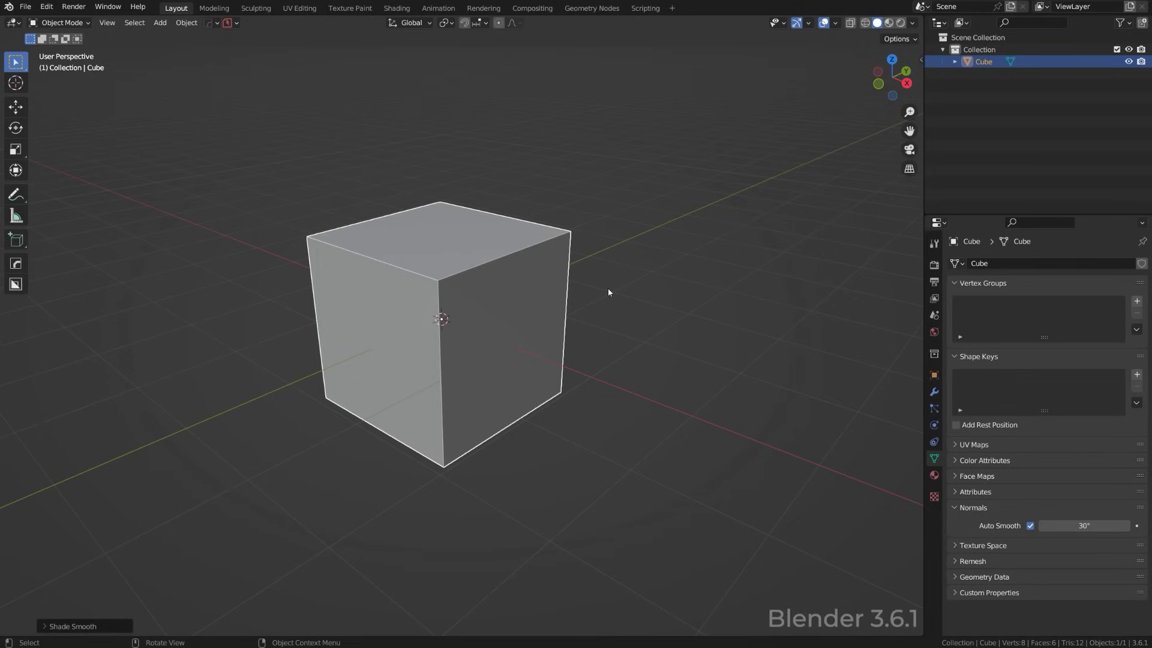
pyautogui.rightClick(505, 262)
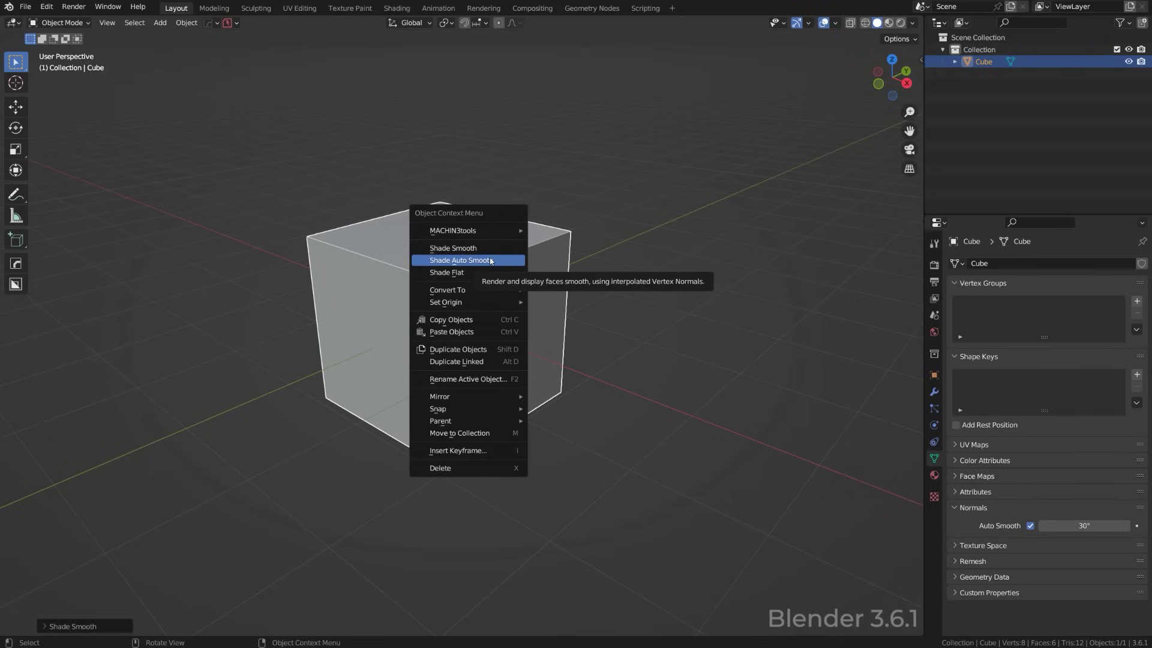
pyautogui.click(495, 252)
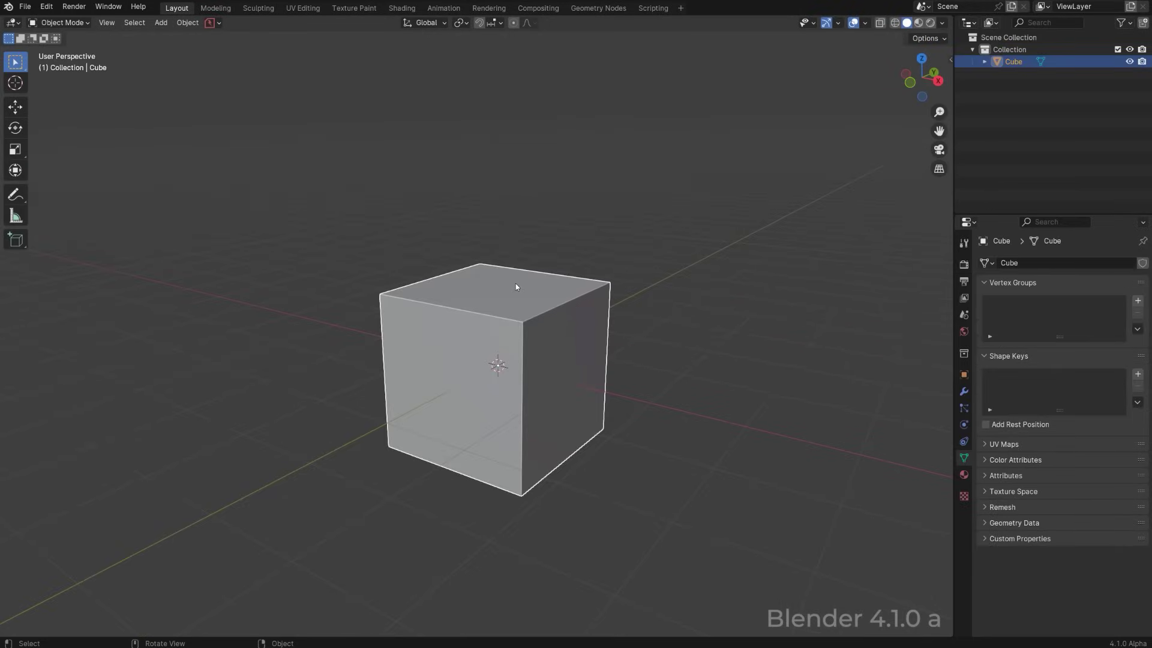
# Step: Switch to Blender 4.1 and apply Shade Smooth by Angle to its cube with a 30° angle
pyautogui.rightClick(549, 300)
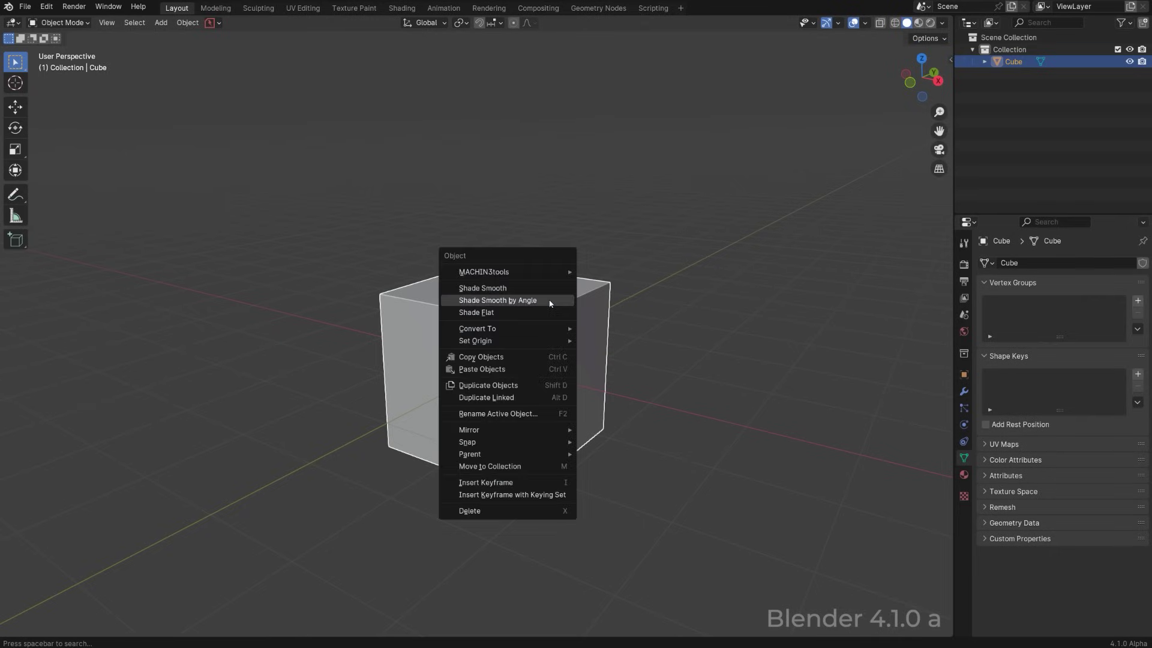
pyautogui.click(473, 301)
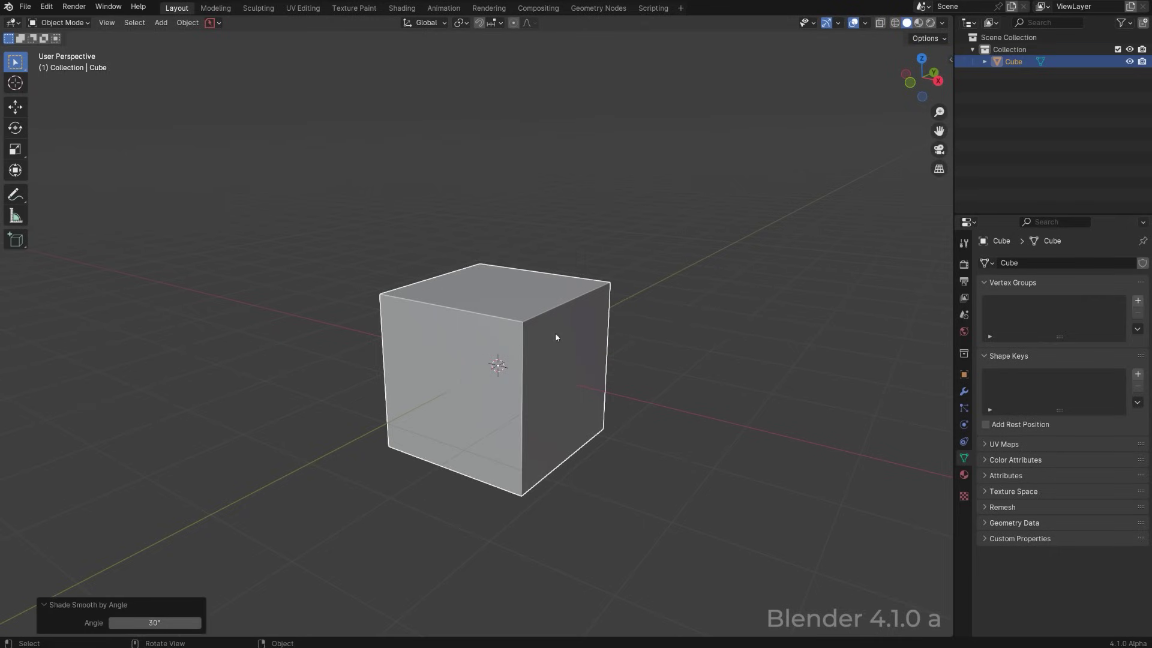
pyautogui.keyDown('shift'); pyautogui.moveTo(556, 332); pyautogui.dragTo(564, 318, button='middle'); pyautogui.keyUp('shift')
pyautogui.click(48, 609)
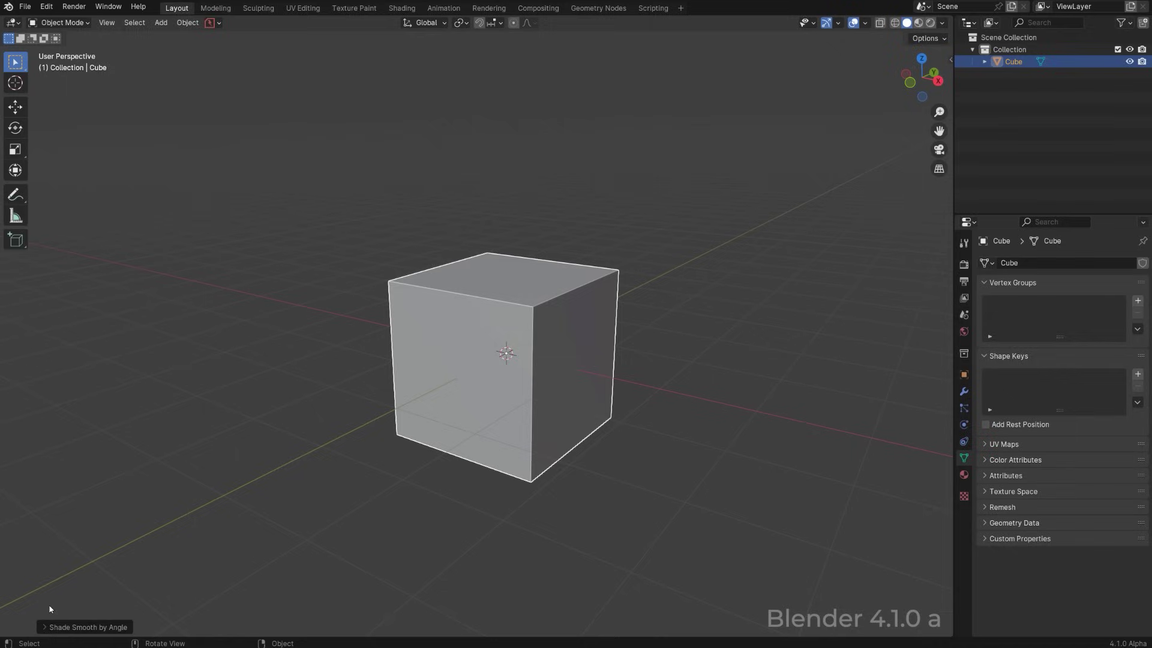
pyautogui.click(72, 629)
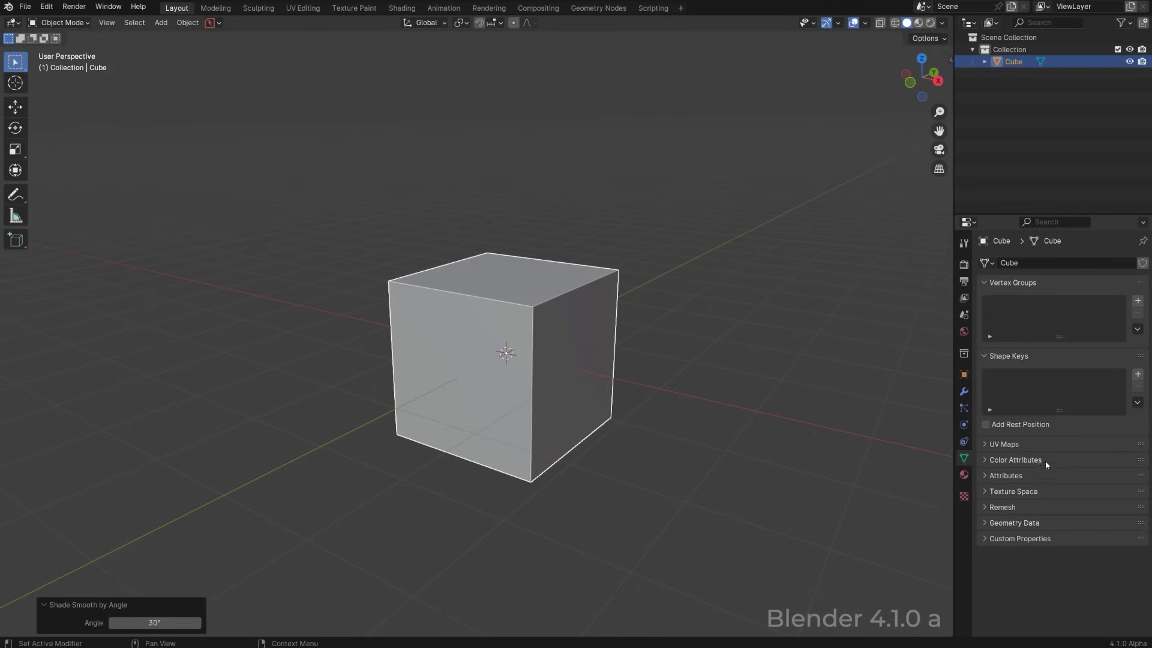
pyautogui.moveTo(648, 316); pyautogui.dragTo(568, 312, button='middle')
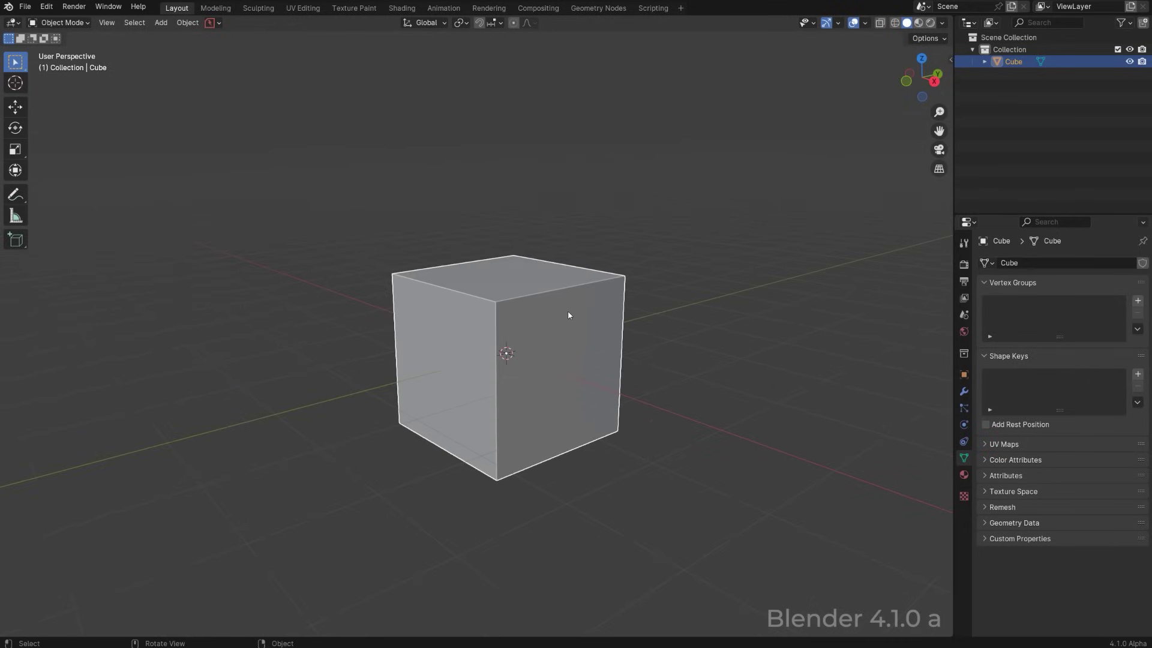
pyautogui.rightClick(567, 311)
pyautogui.moveTo(285, 415); pyautogui.dragTo(336, 412, button='middle')
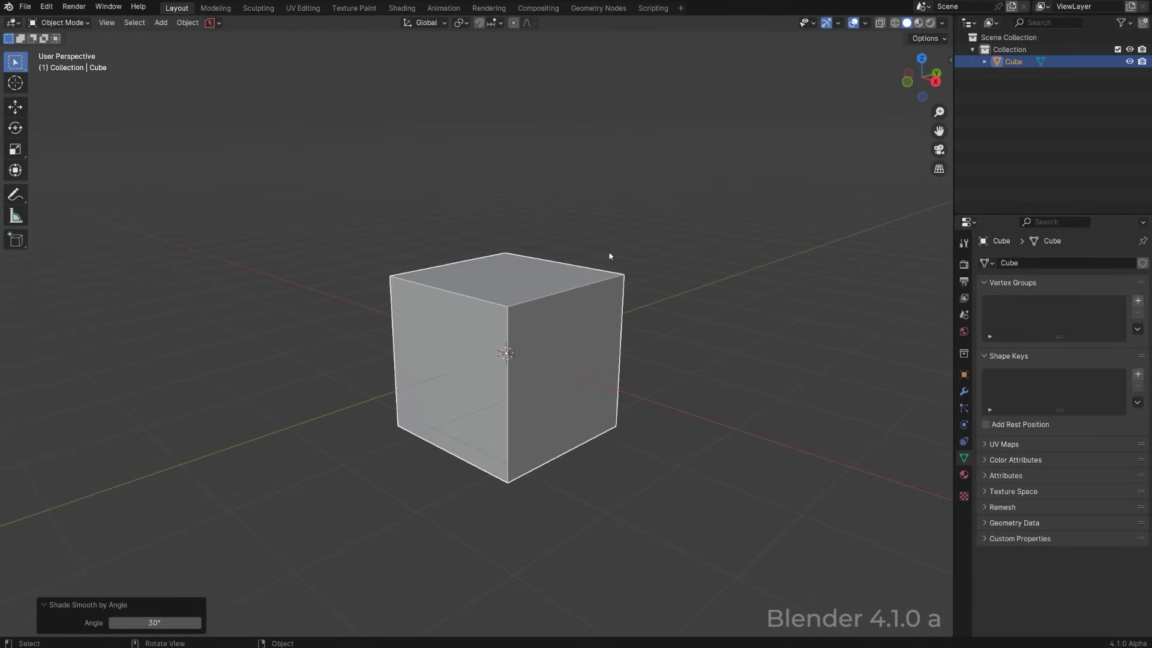
pyautogui.moveTo(586, 309)
pyautogui.mouseDown(button='middle')
pyautogui.moveTo(558, 290)
pyautogui.moveTo(565, 298)
pyautogui.moveTo(544, 302)
pyautogui.moveTo(569, 300)
pyautogui.mouseUp(button='middle')
# Step: Examine the cube's sharp edges in Edit Mode with edge selection, and check its modifier stack in Object Mode
pyautogui.press('Tab')
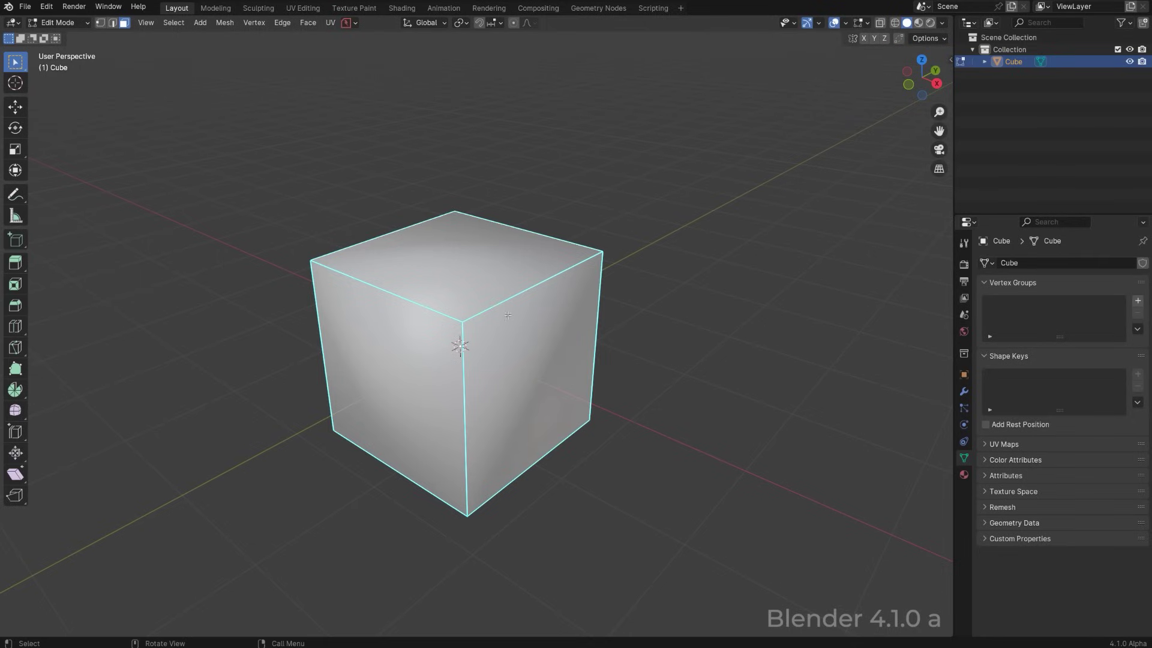
pyautogui.press('2')
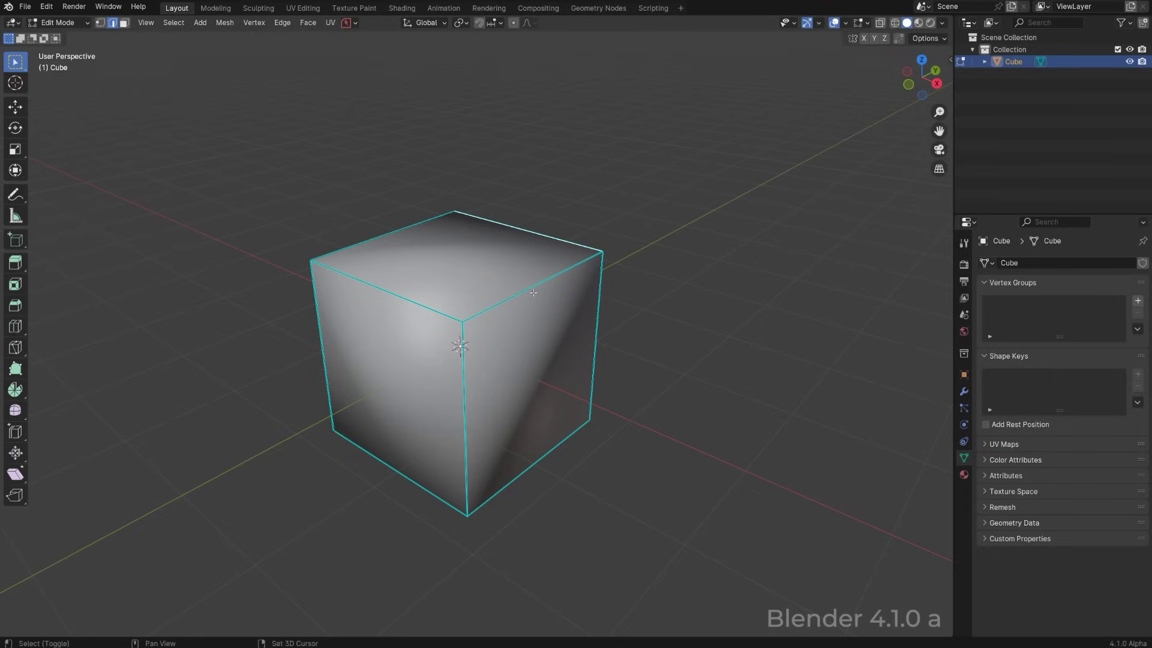
pyautogui.keyDown('shift'); pyautogui.moveTo(537, 301); pyautogui.dragTo(555, 295, button='middle'); pyautogui.keyUp('shift')
pyautogui.press('Tab')
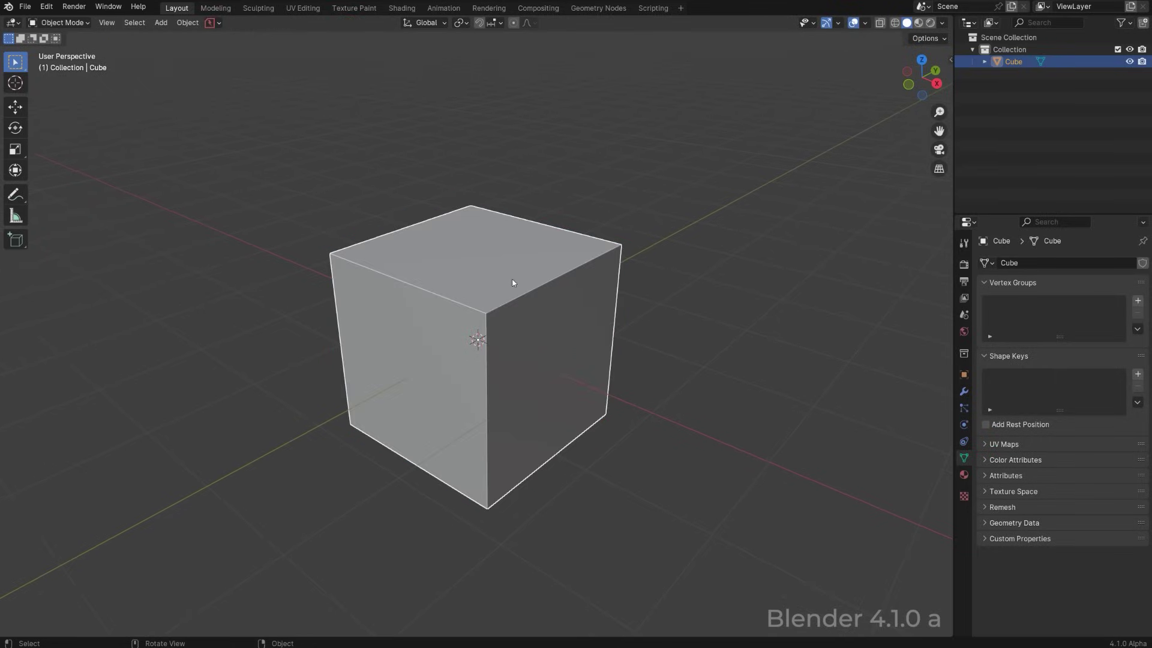
pyautogui.scroll(5, 513, 283)
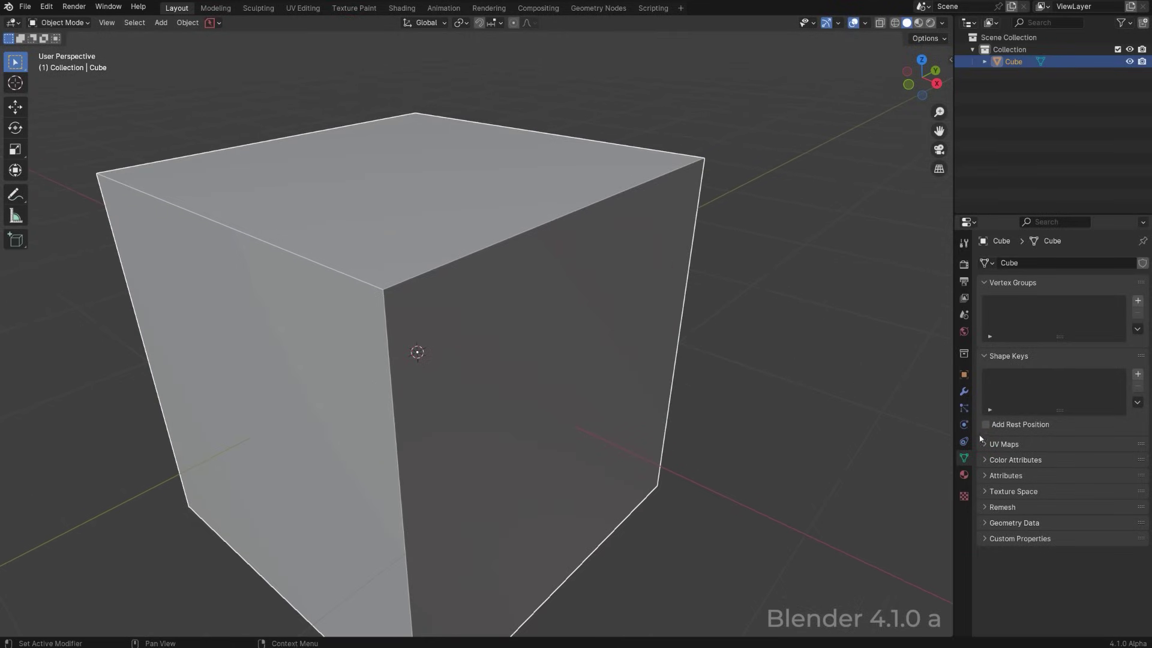
pyautogui.click(964, 391)
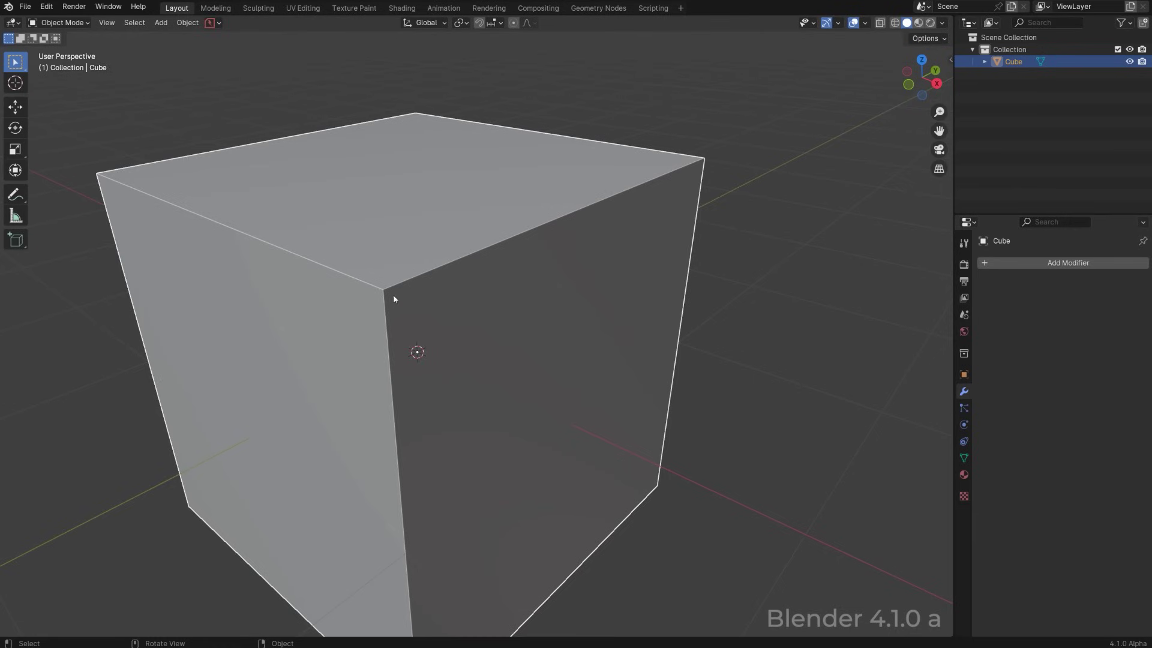
# Step: Select all of the cube's edges in Edit Mode, clear their sharp marks, and return to Object Mode
pyautogui.scroll(-4, 483, 299)
pyautogui.press('Tab')
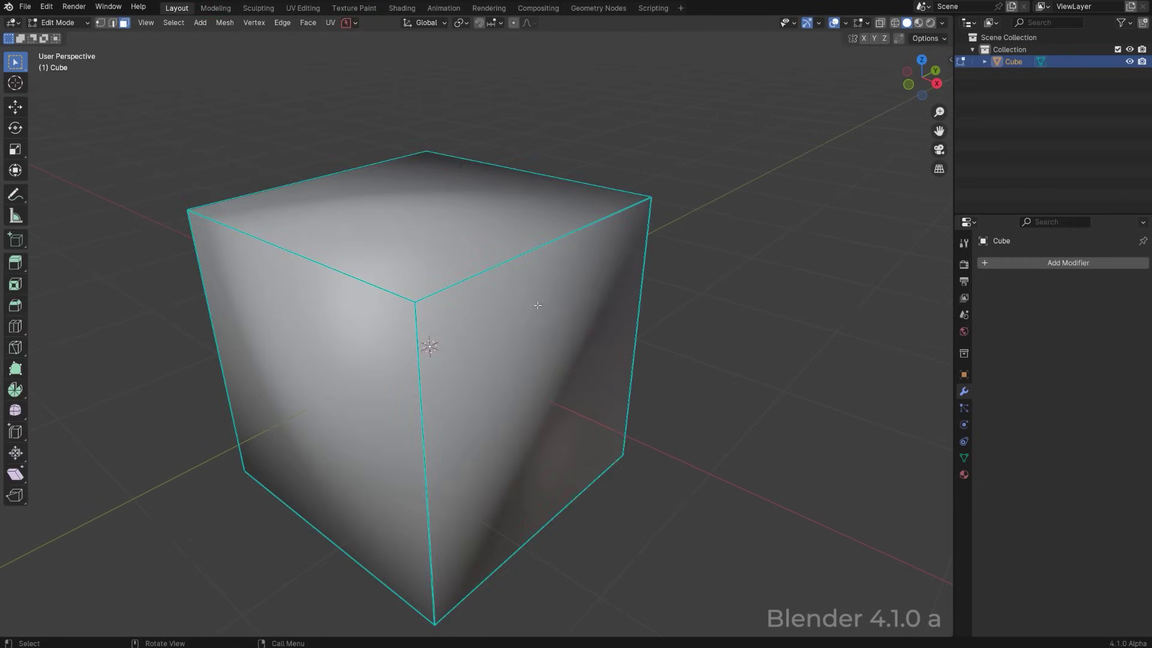
pyautogui.press('a')
pyautogui.hotkey('ctrl', 'Tab')
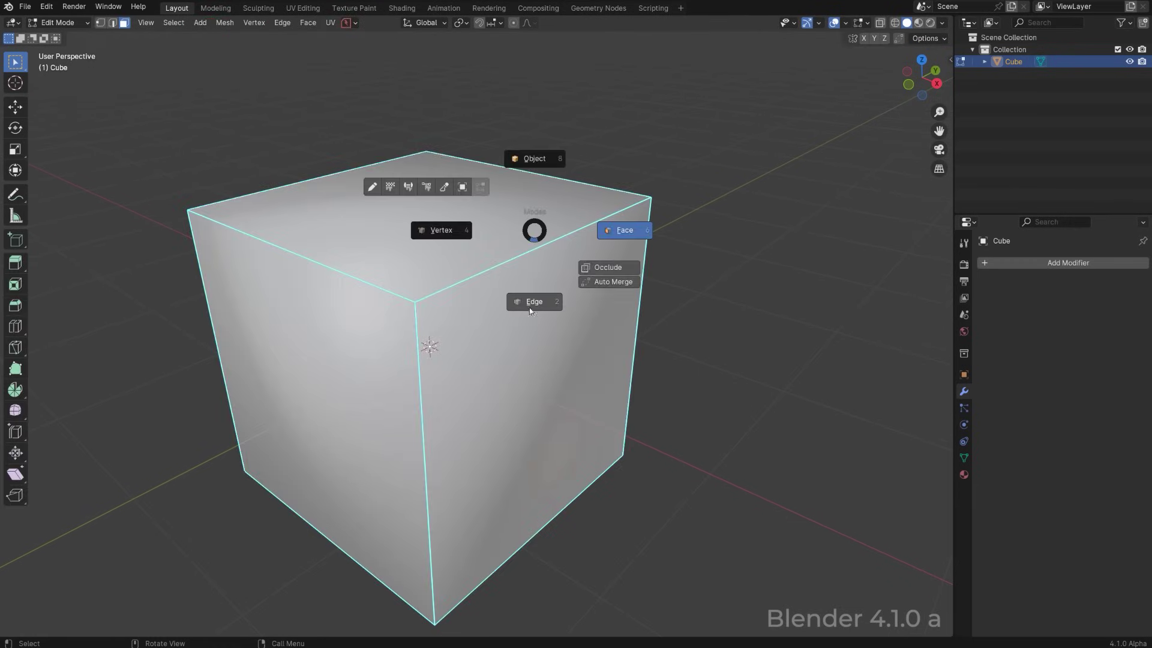
pyautogui.click(529, 301)
pyautogui.hotkey('ctrl', 'e')
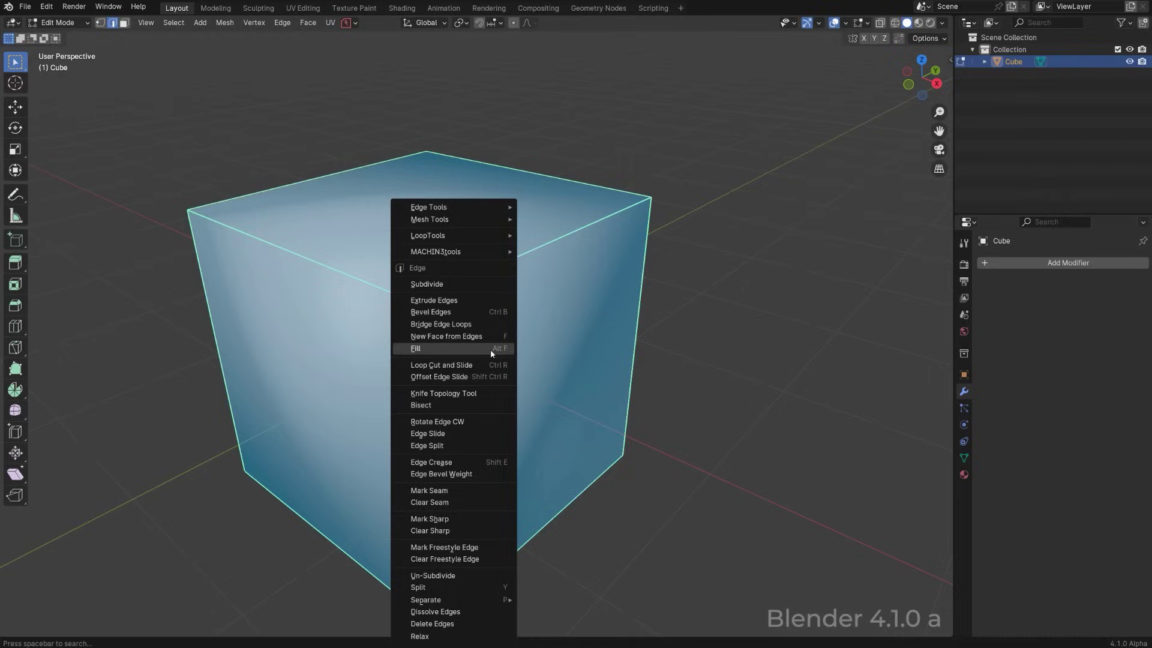
pyautogui.click(469, 531)
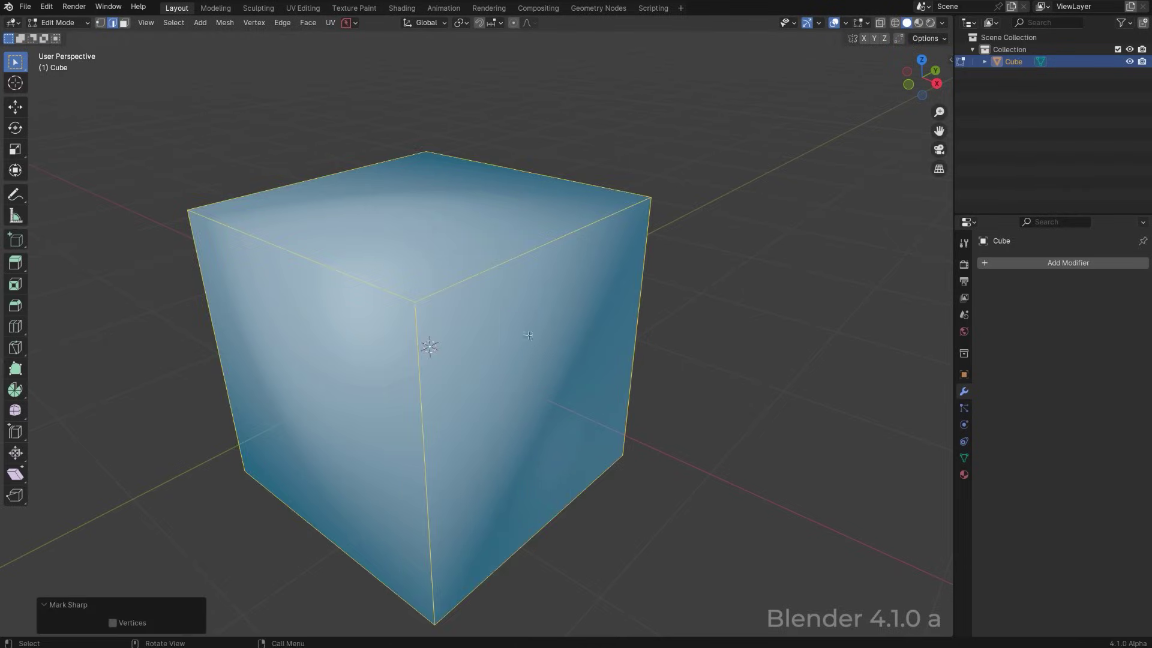
pyautogui.press('Tab')
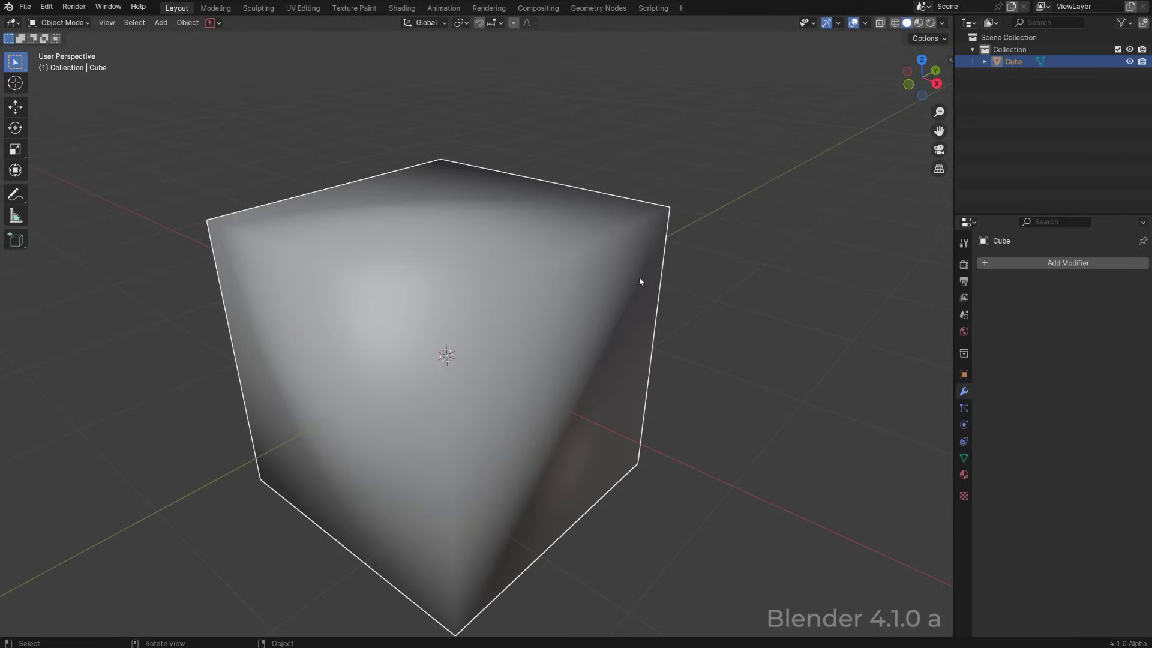
# Step: Add a Bevel modifier to the cube, followed by a Weighted Normal modifier
pyautogui.moveTo(456, 306); pyautogui.dragTo(661, 267, button='middle')
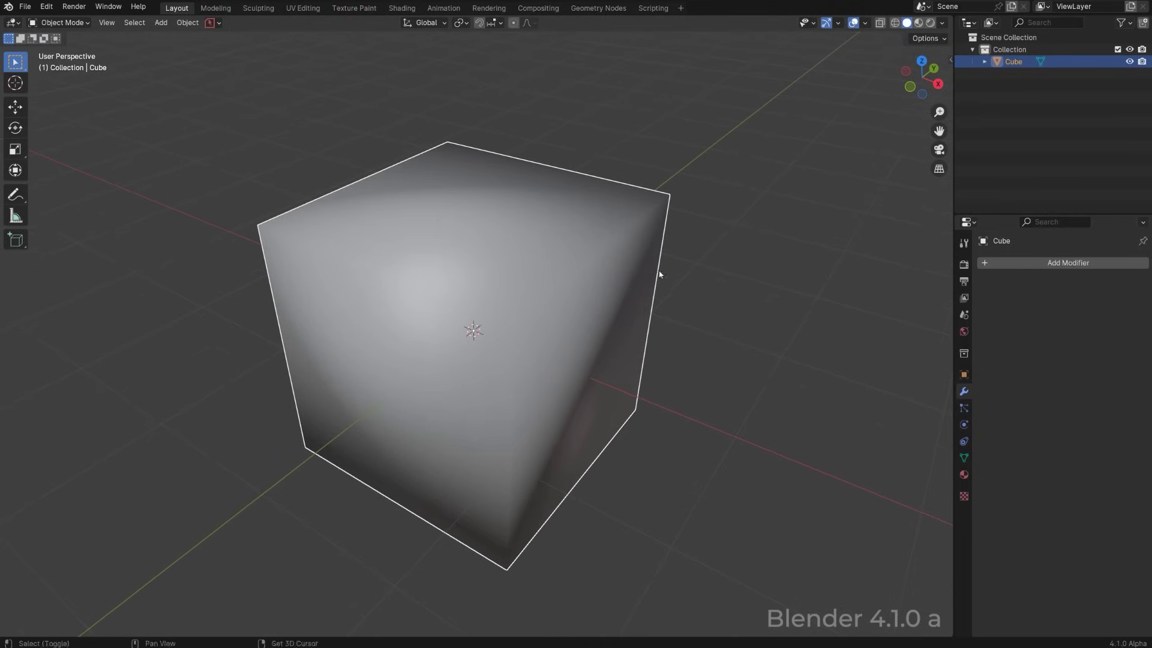
pyautogui.click(1041, 270)
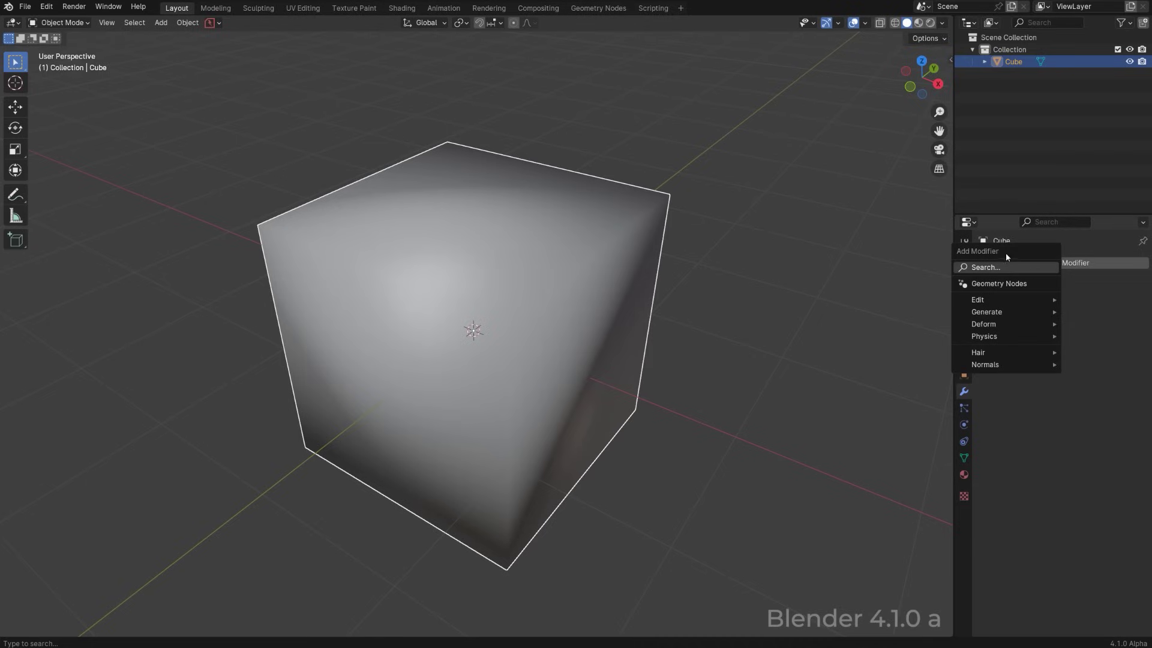
pyautogui.moveTo(1003, 307)
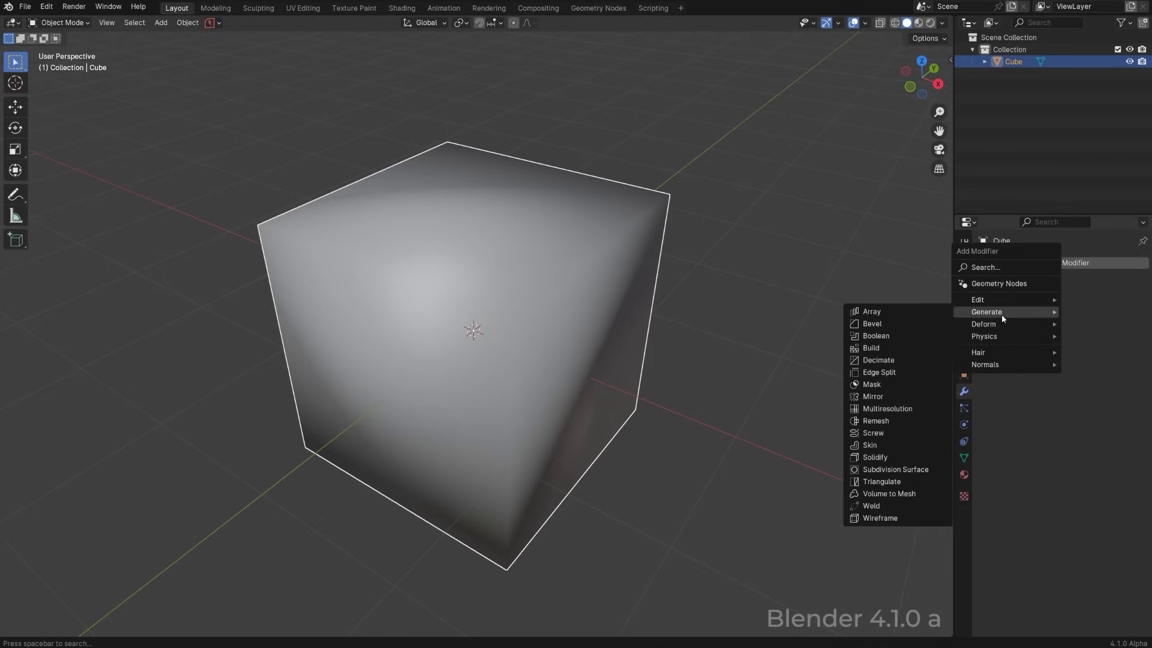
pyautogui.click(872, 323)
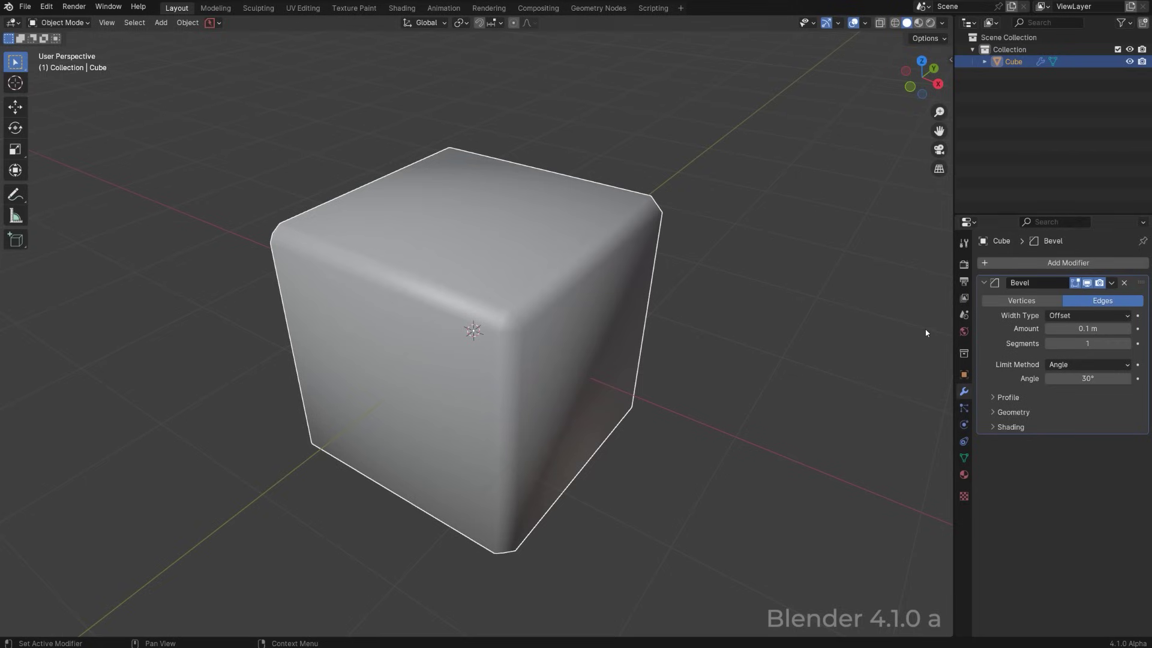
pyautogui.click(1034, 264)
pyautogui.moveTo(1014, 251)
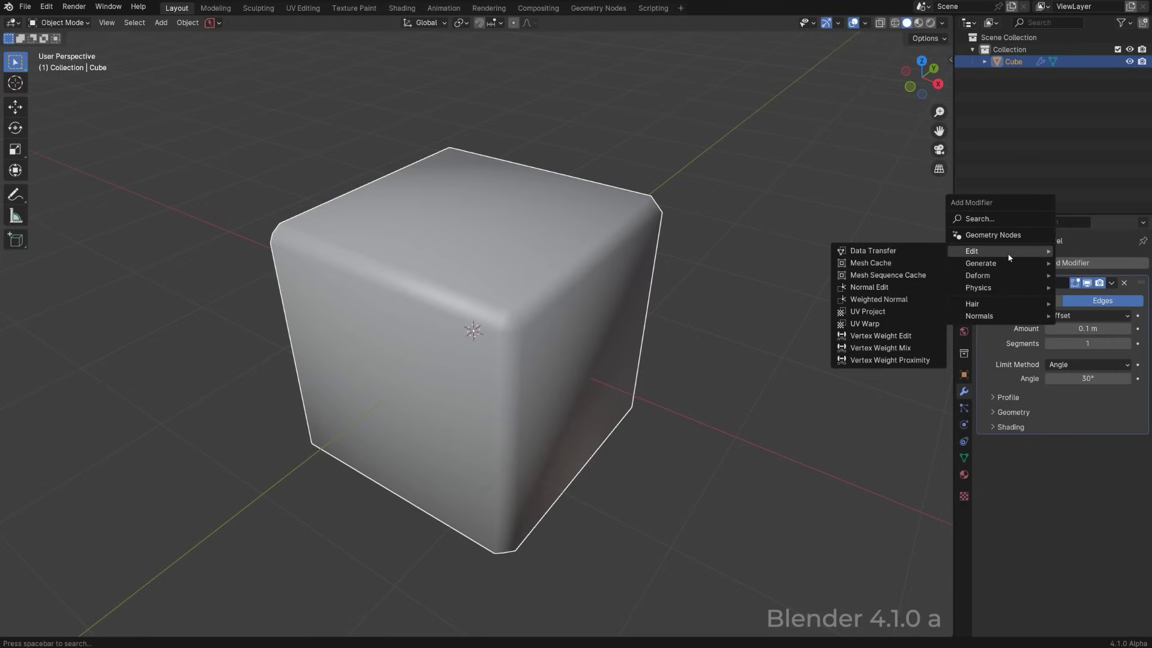
pyautogui.click(910, 303)
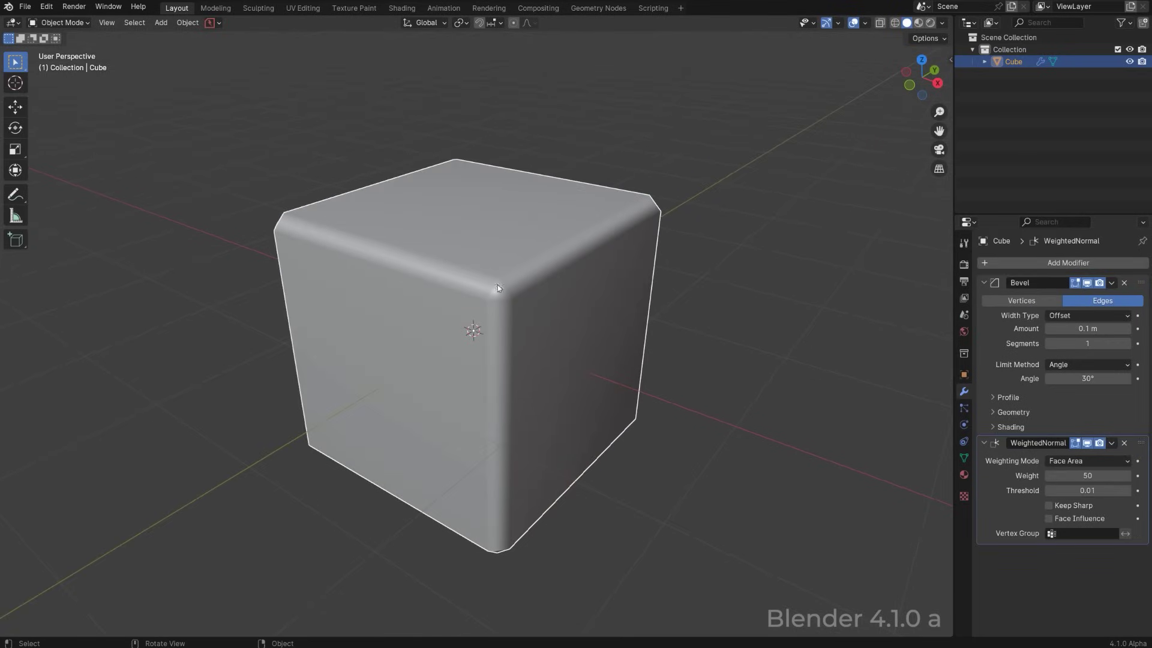
# Step: Examine the bevelled cube's shading from several angles in Edit Mode, and return to Object Mode
pyautogui.press('Tab')
pyautogui.moveTo(570, 320); pyautogui.dragTo(588, 216, button='middle')
pyautogui.scroll(-2, 588, 216)
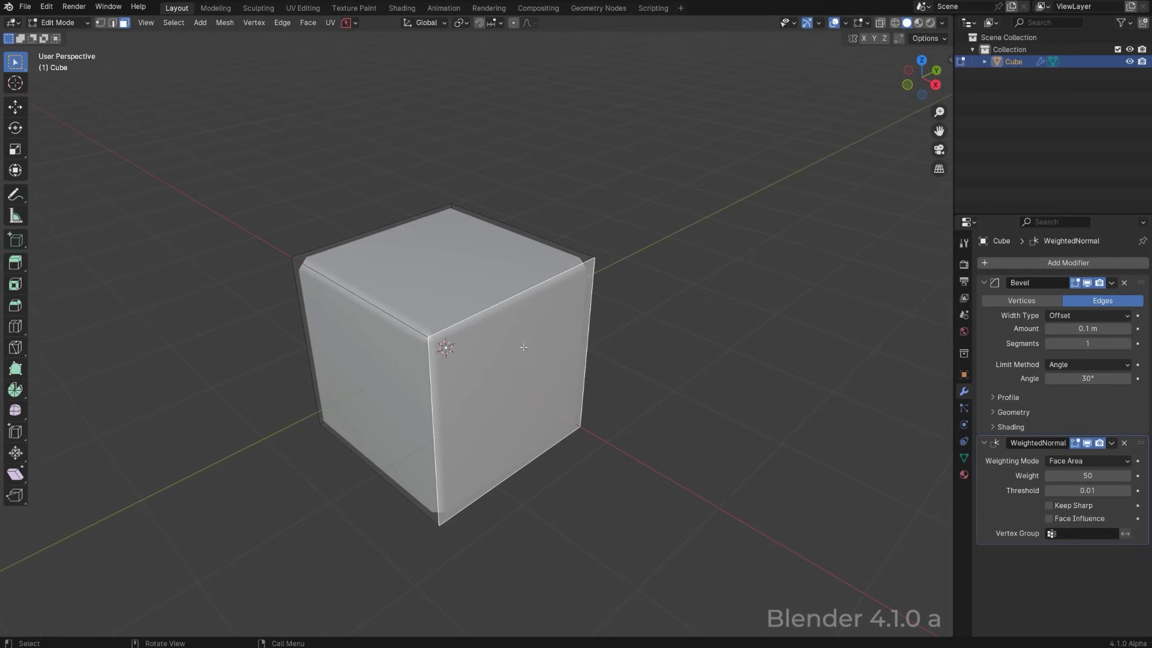
pyautogui.moveTo(523, 346); pyautogui.dragTo(478, 306, button='middle')
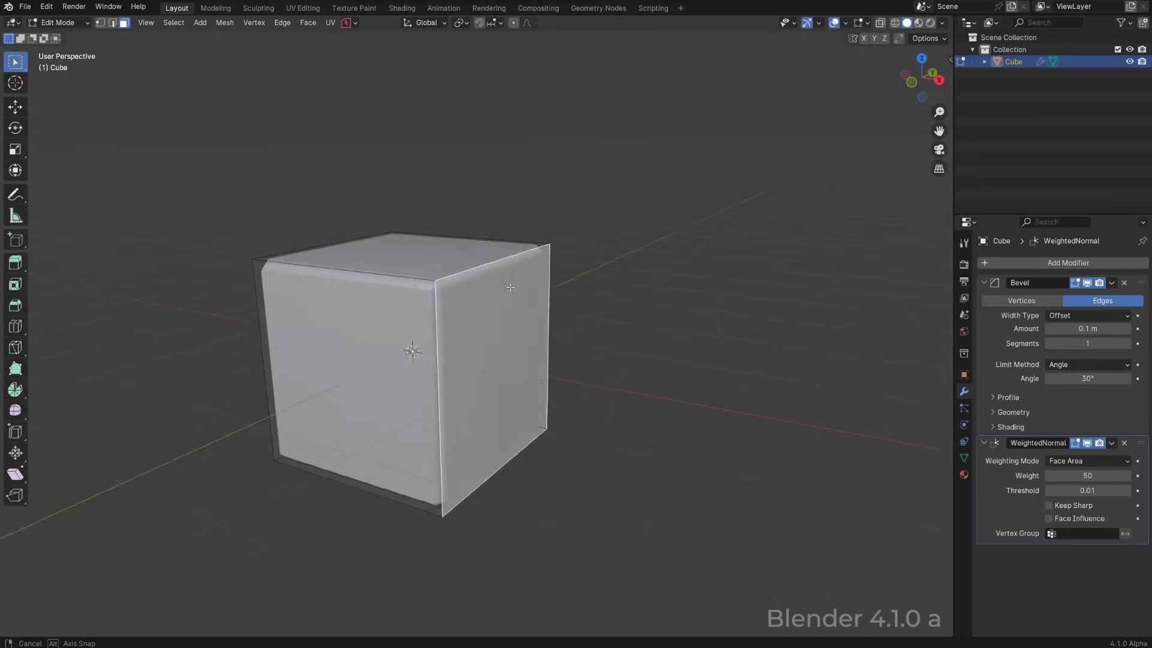
pyautogui.moveTo(511, 287)
pyautogui.mouseDown(button='middle')
pyautogui.moveTo(667, 274)
pyautogui.moveTo(494, 282)
pyautogui.moveTo(522, 293)
pyautogui.moveTo(528, 280)
pyautogui.mouseUp(button='middle')
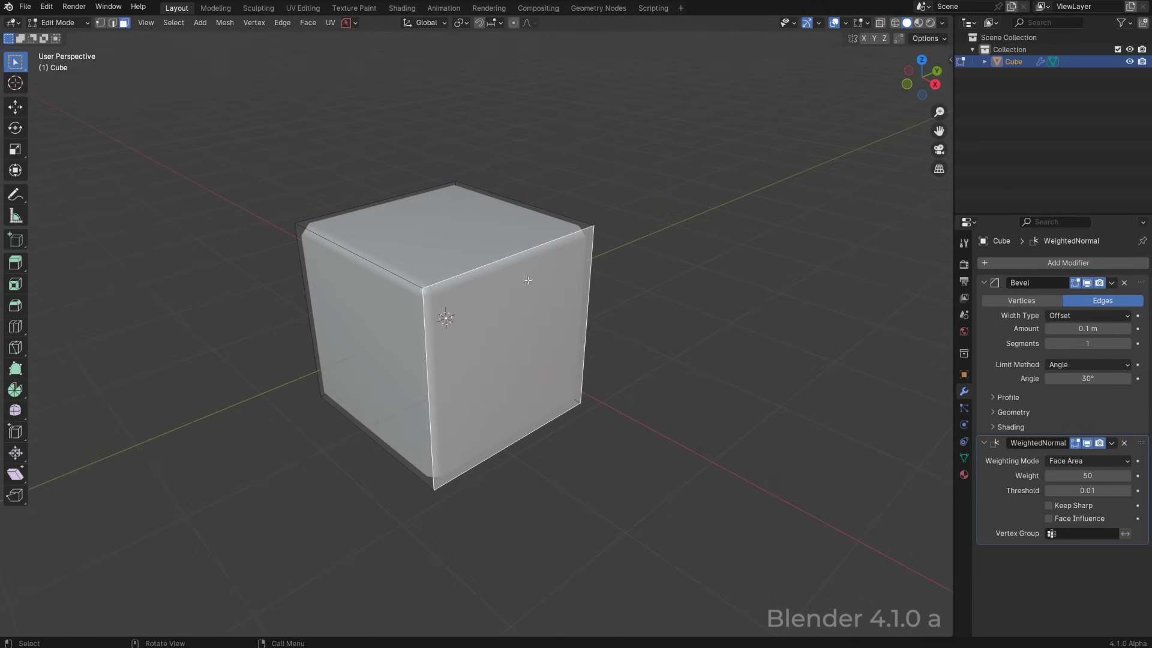
pyautogui.press('Tab')
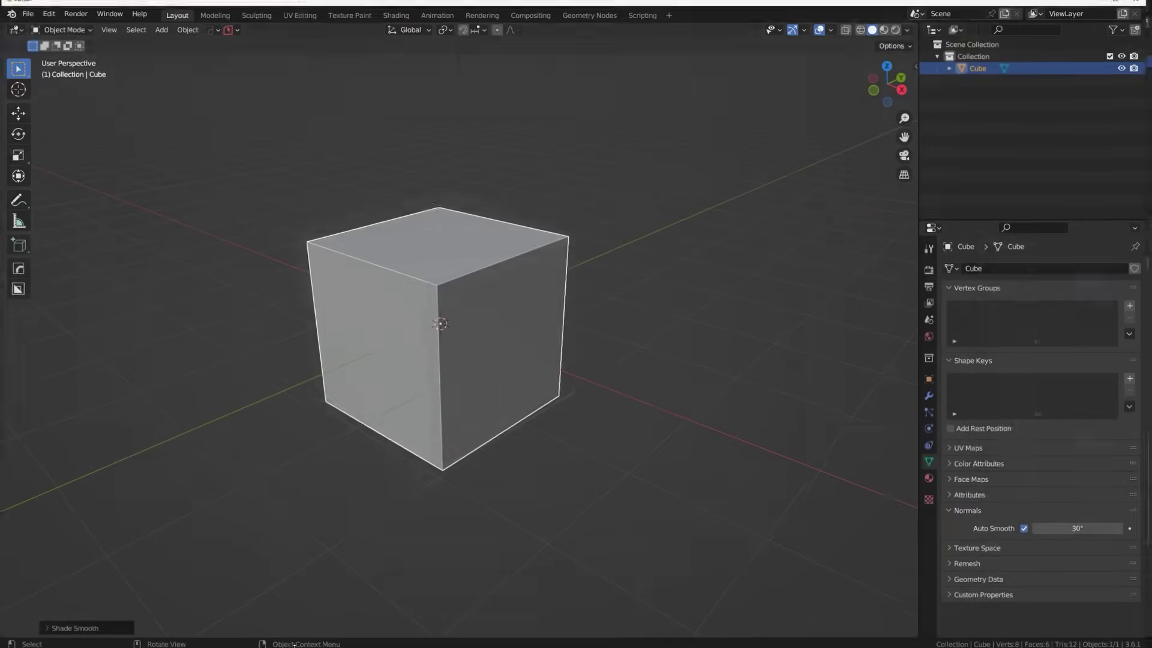
# Step: Delete the existing cube and add a new cube mesh to the scene
pyautogui.moveTo(503, 272); pyautogui.dragTo(531, 284, button='middle')
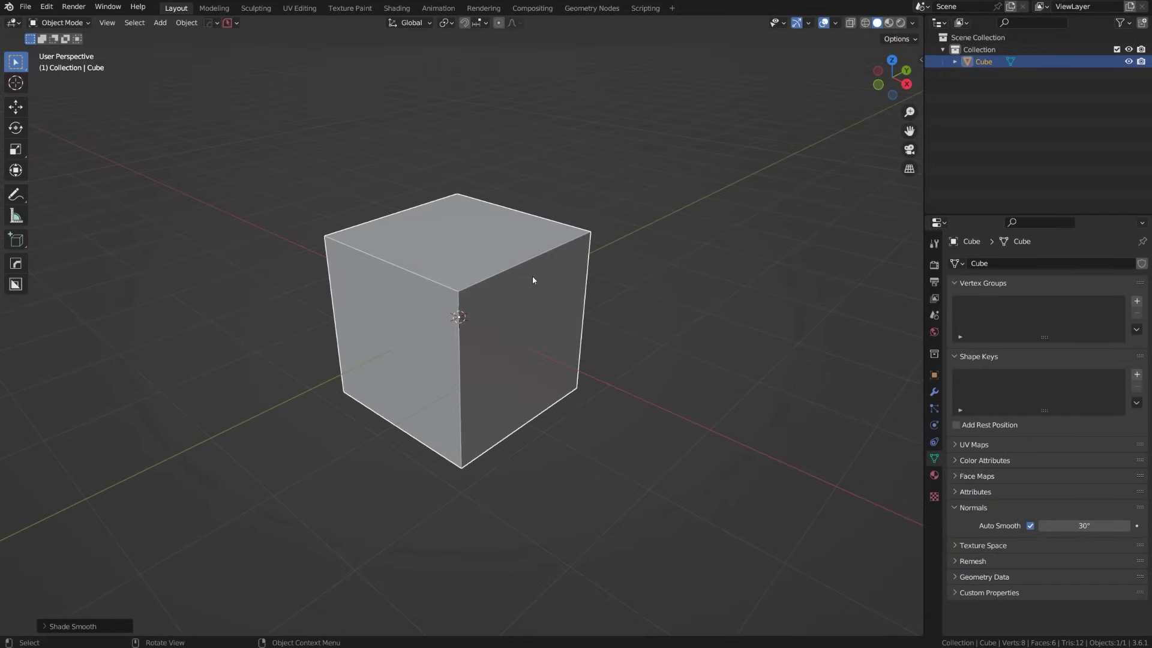
pyautogui.press('x')
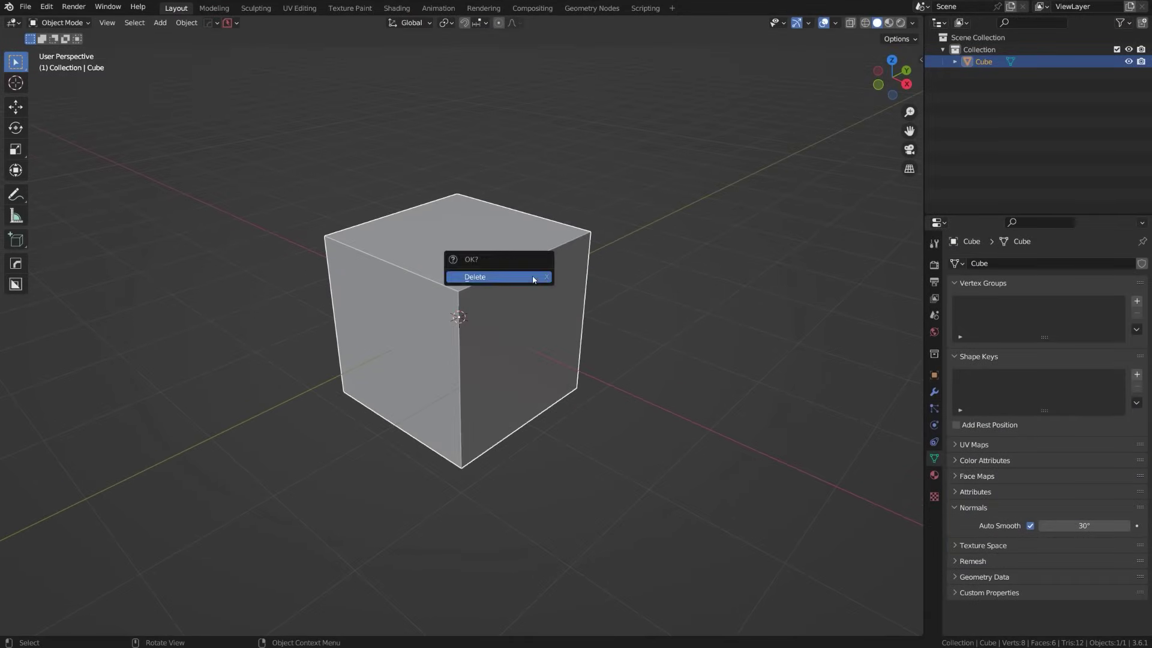
pyautogui.click(533, 278)
pyautogui.hotkey('shift', 'a')
pyautogui.moveTo(542, 277)
pyautogui.click(587, 317)
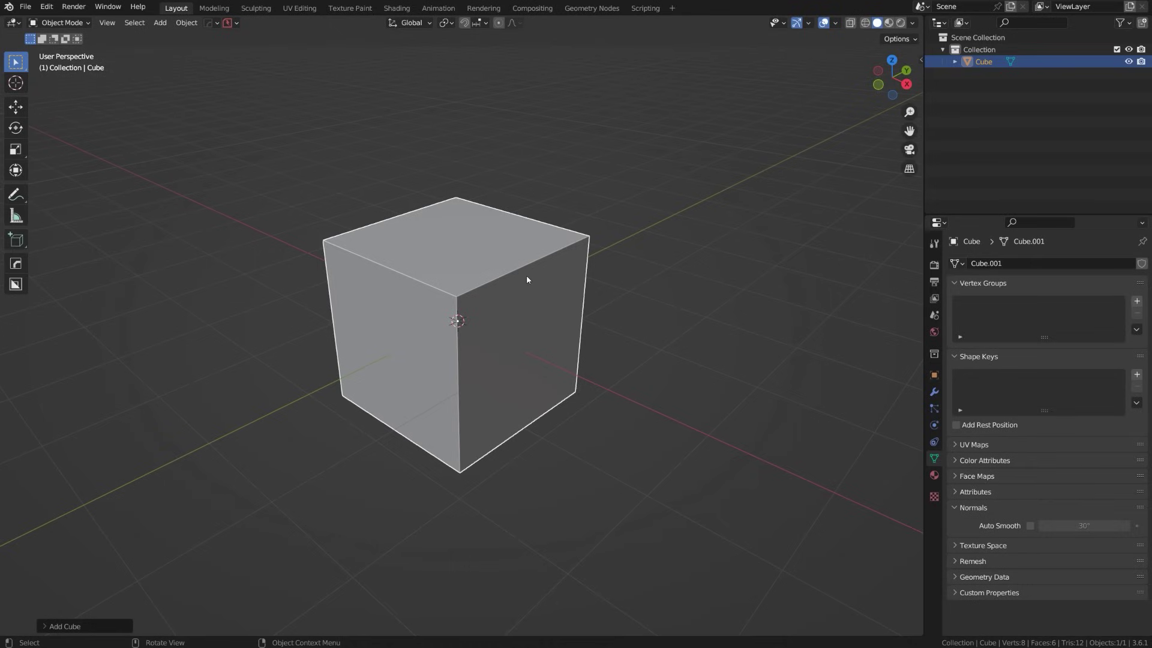
# Step: Add a HardOps bevel to the new cube and adjust it to a slightly wider bevel with 3 segments
pyautogui.press('q')
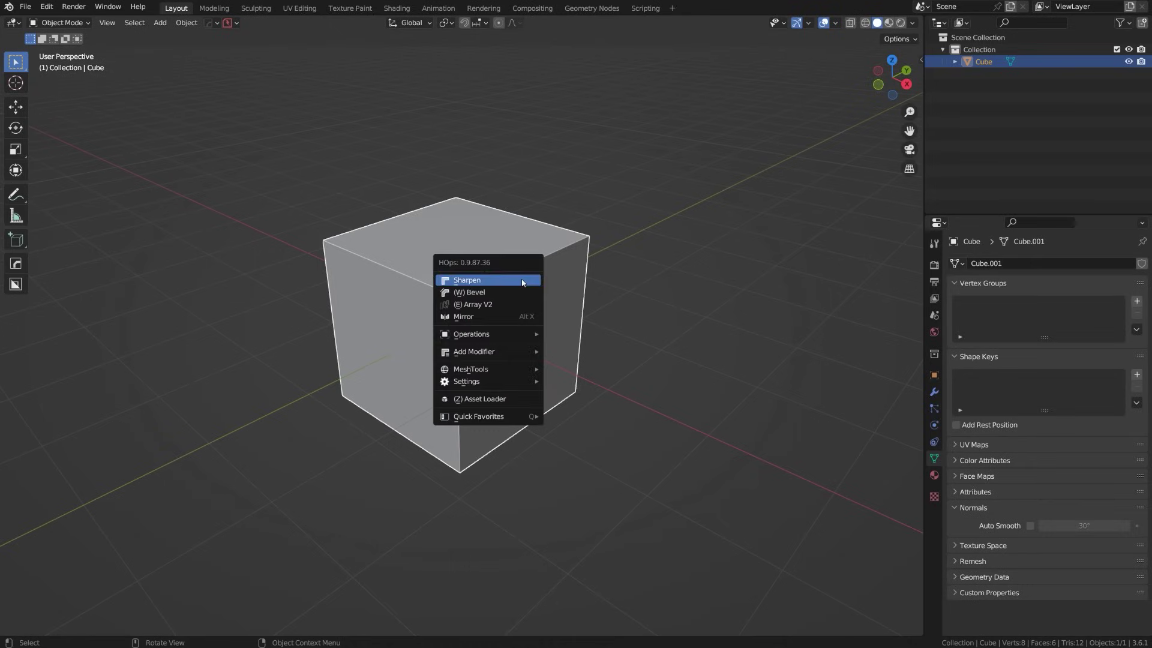
pyautogui.click(513, 293)
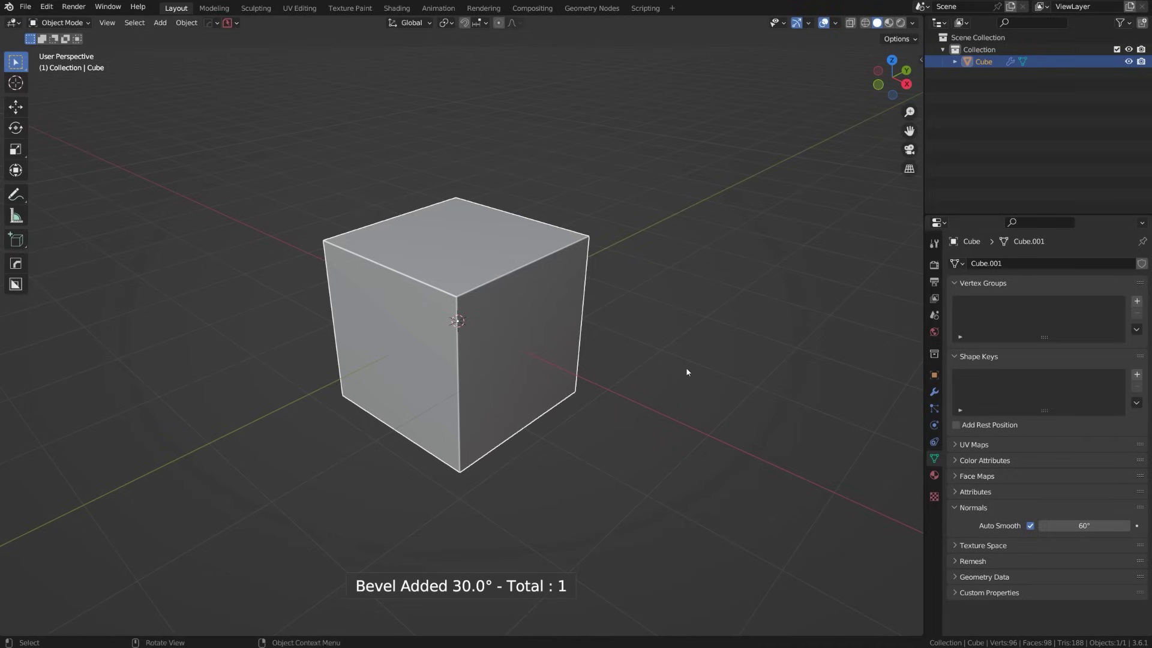
pyautogui.scroll(1, 511, 270)
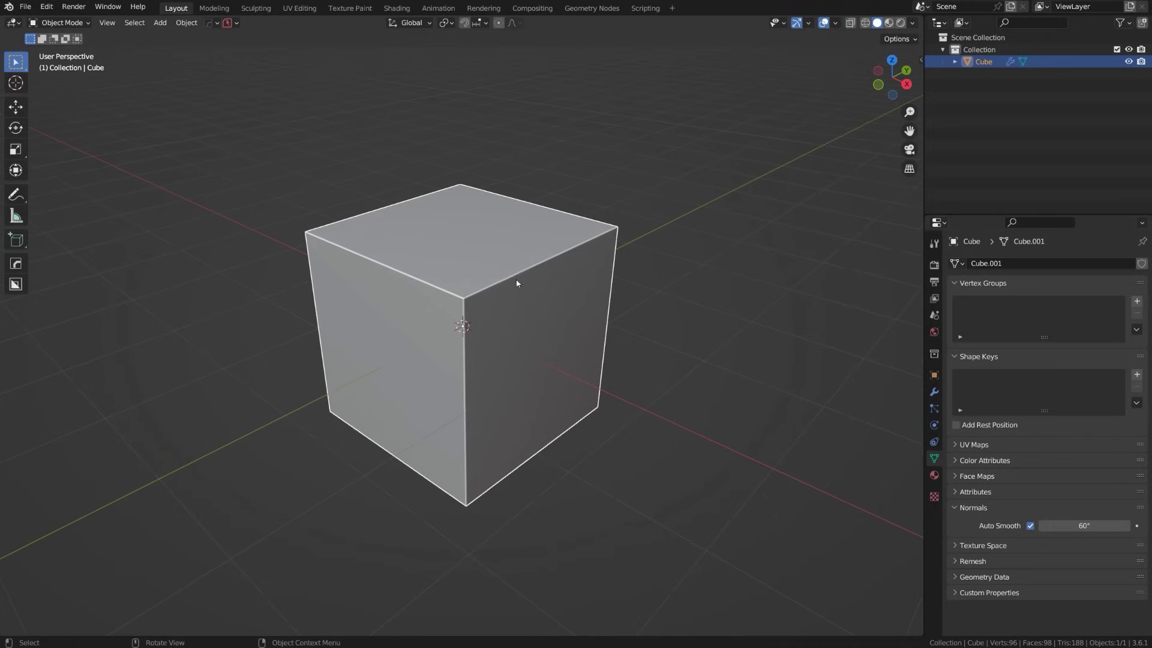
pyautogui.press('q')
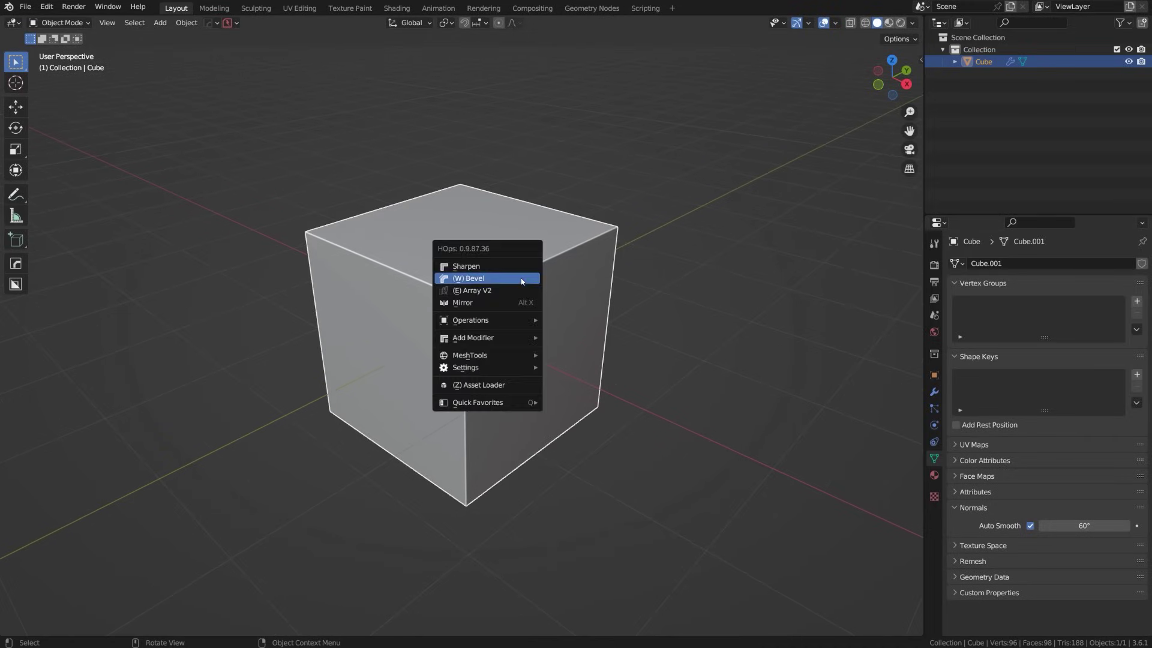
pyautogui.click(516, 279)
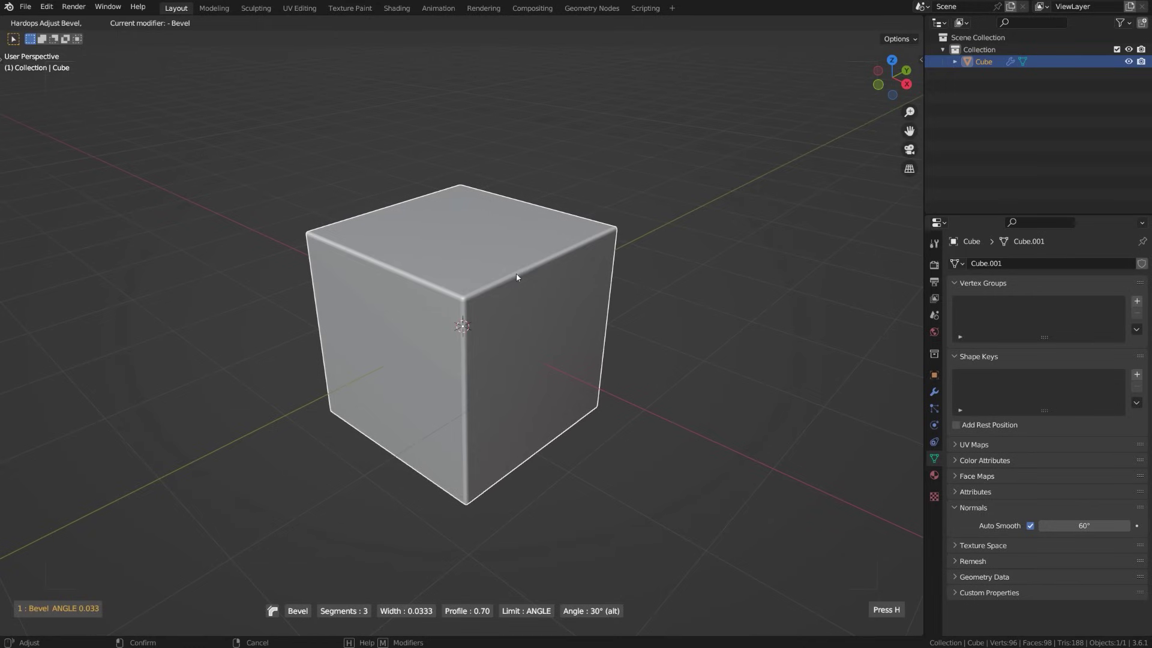
pyautogui.click(572, 280)
pyautogui.keyDown('shift'); pyautogui.moveTo(600, 292); pyautogui.dragTo(601, 294, button='middle'); pyautogui.keyUp('shift')
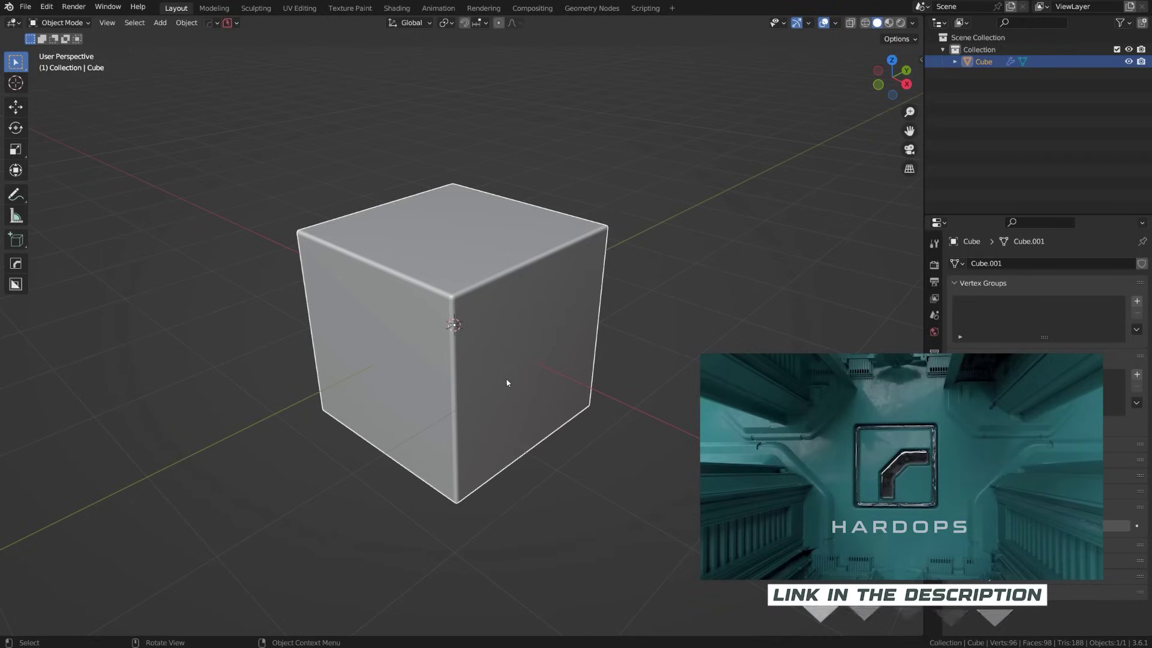
pyautogui.keyDown('shift'); pyautogui.moveTo(532, 315); pyautogui.dragTo(504, 290, button='middle'); pyautogui.keyUp('shift')
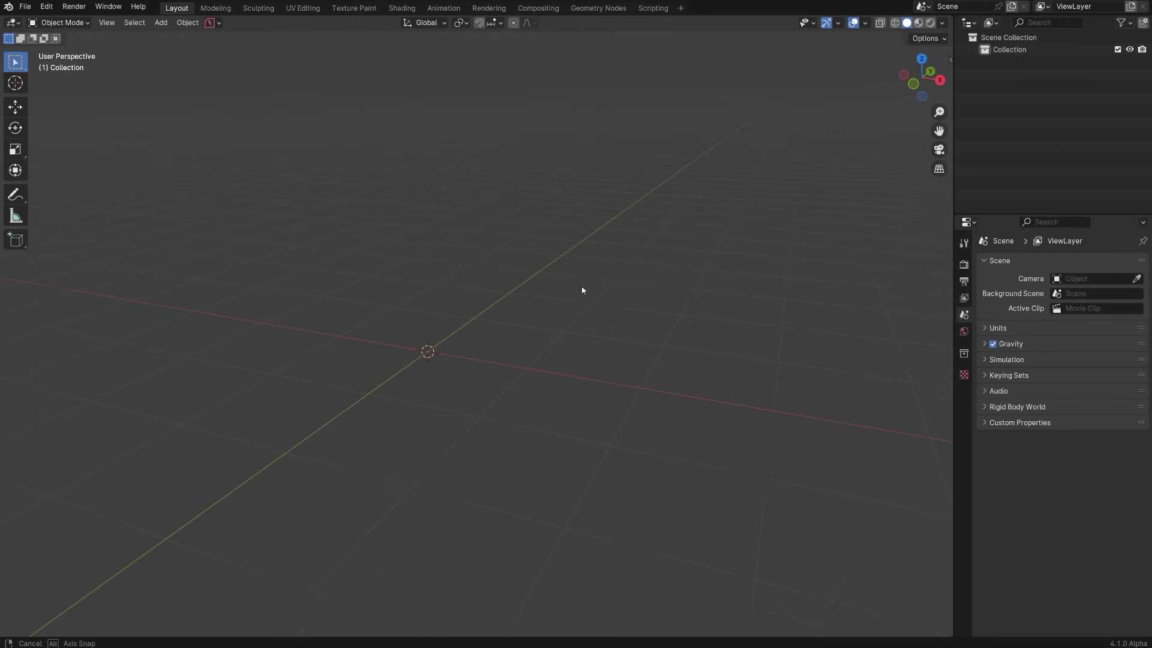
# Step: Switch to Blender 4.1 and add a cube mesh to the empty scene
pyautogui.moveTo(581, 291); pyautogui.dragTo(678, 310, button='middle')
pyautogui.hotkey('shift', 'a')
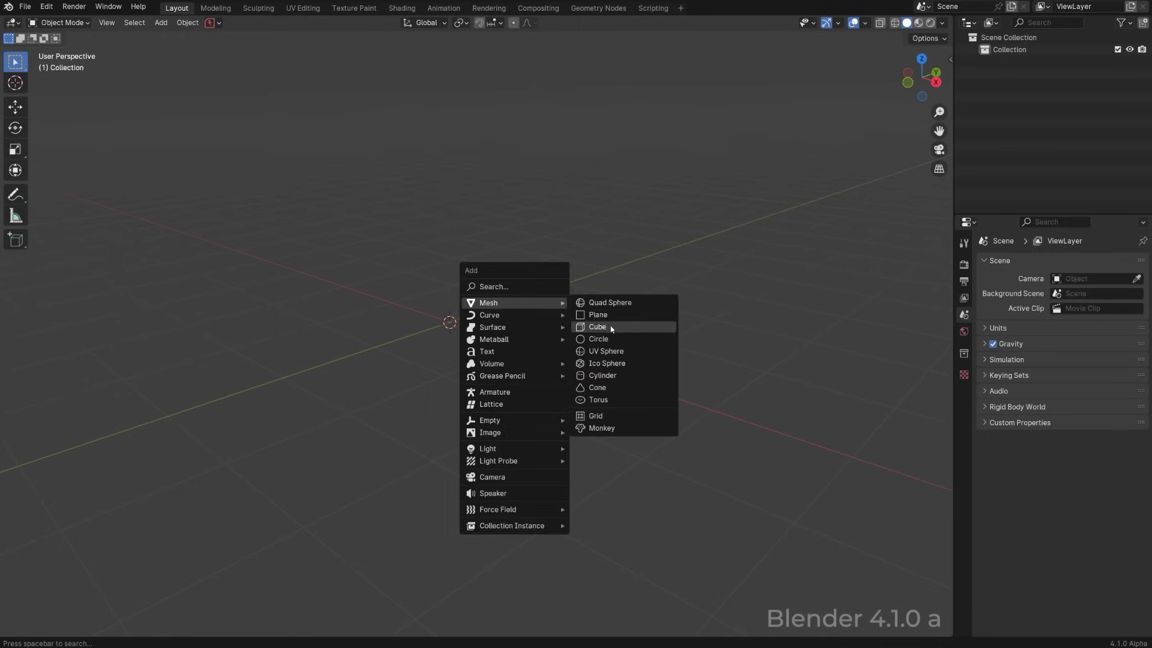
pyautogui.click(610, 327)
# Step: Examine the categories for adding a modifier to the cube in Blender 4.1, without adding one
pyautogui.click(1039, 263)
pyautogui.moveTo(1040, 265)
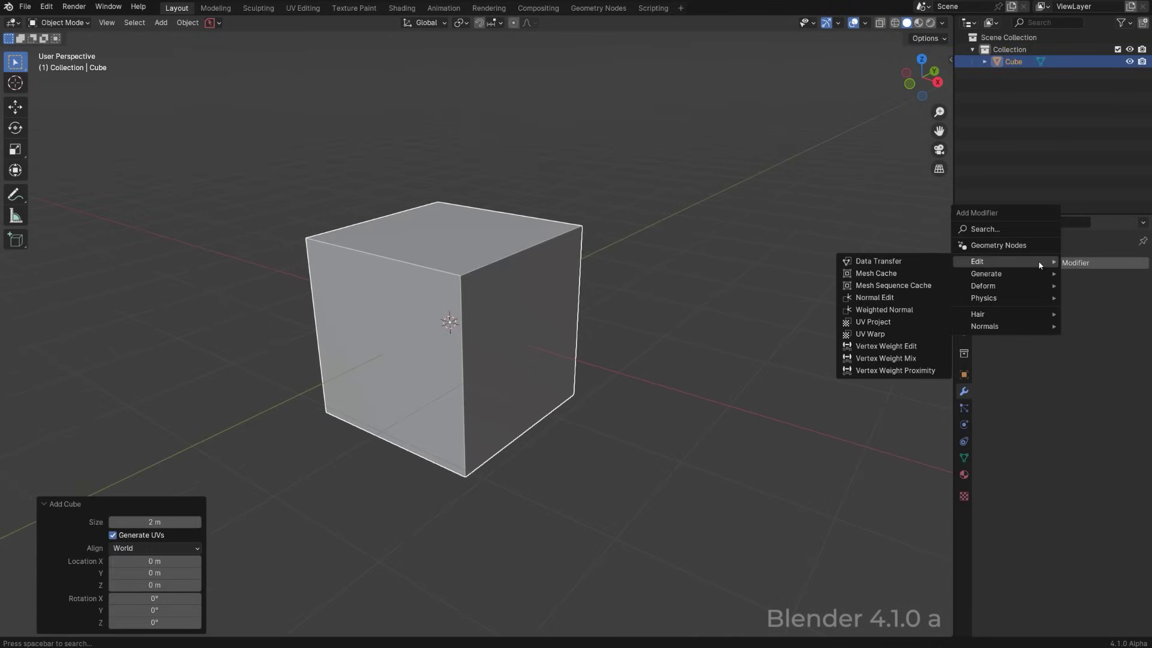
pyautogui.moveTo(530, 268)
pyautogui.mouseDown(button='middle')
pyautogui.moveTo(600, 267)
pyautogui.moveTo(528, 281)
pyautogui.mouseUp(button='middle')
pyautogui.click(1060, 265)
pyautogui.moveTo(1067, 268)
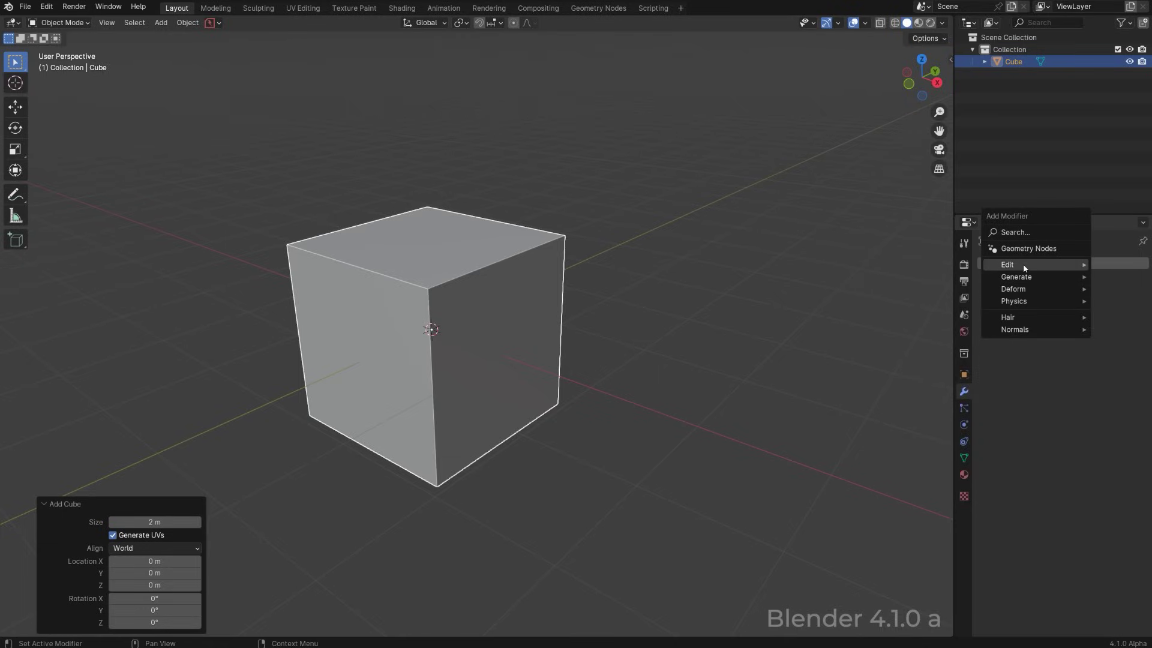
pyautogui.moveTo(1024, 267)
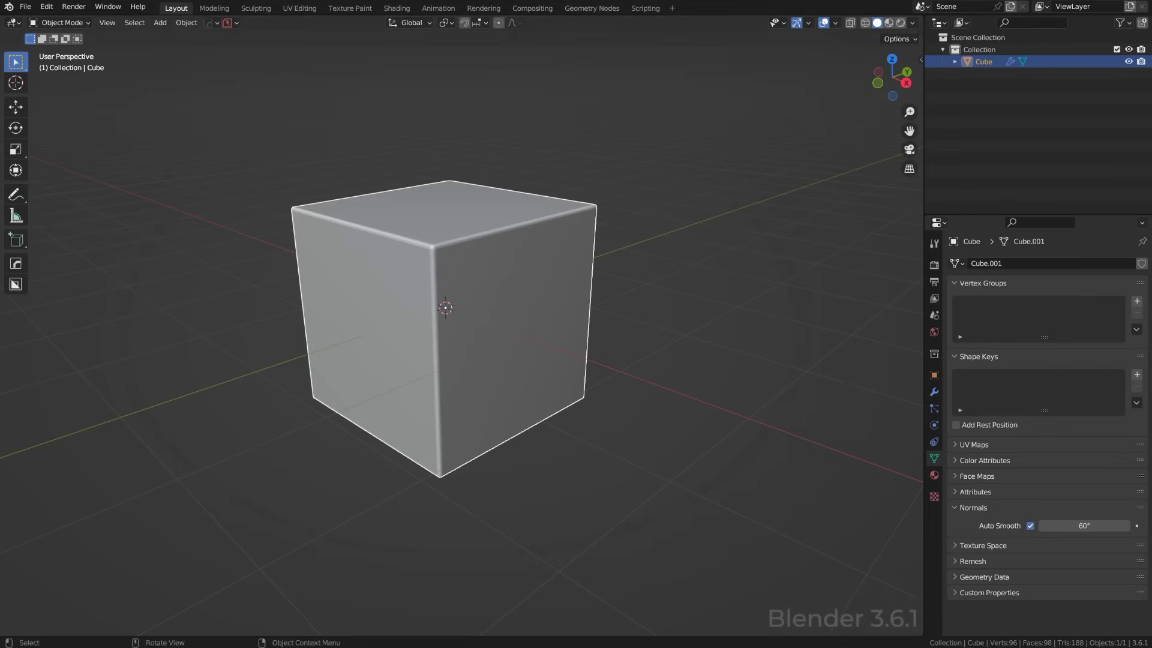
# Step: Switch to Blender 3.6.1 and examine the bevelled cube's modifier stack and the full list of modifiers available to add
pyautogui.click(934, 392)
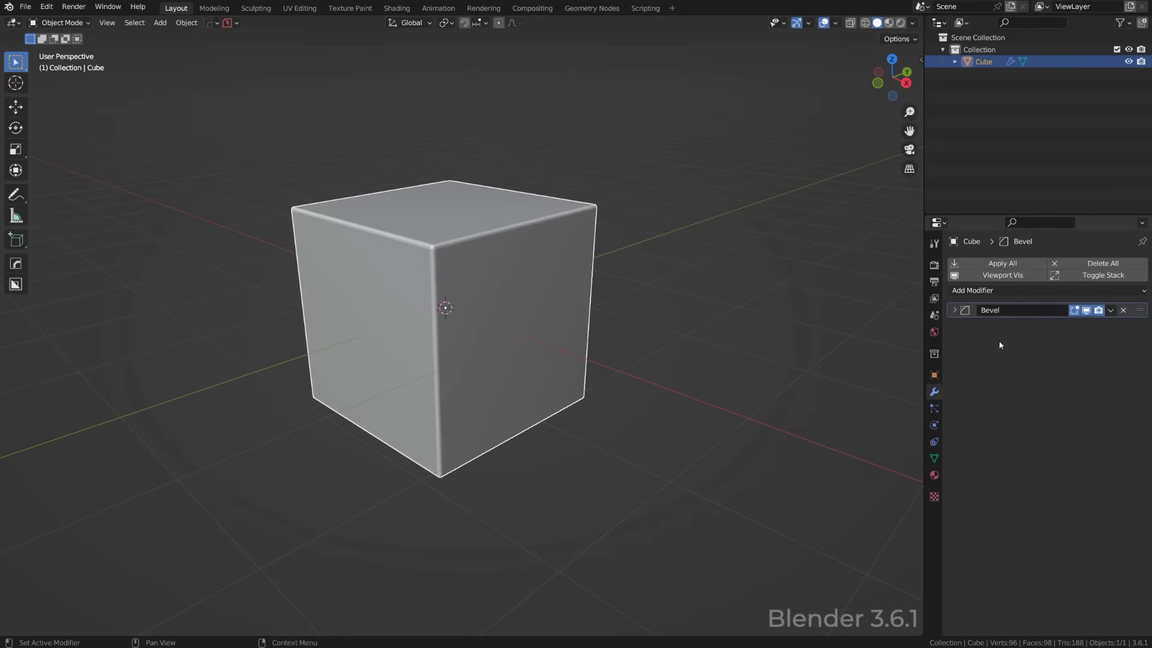
pyautogui.click(1005, 291)
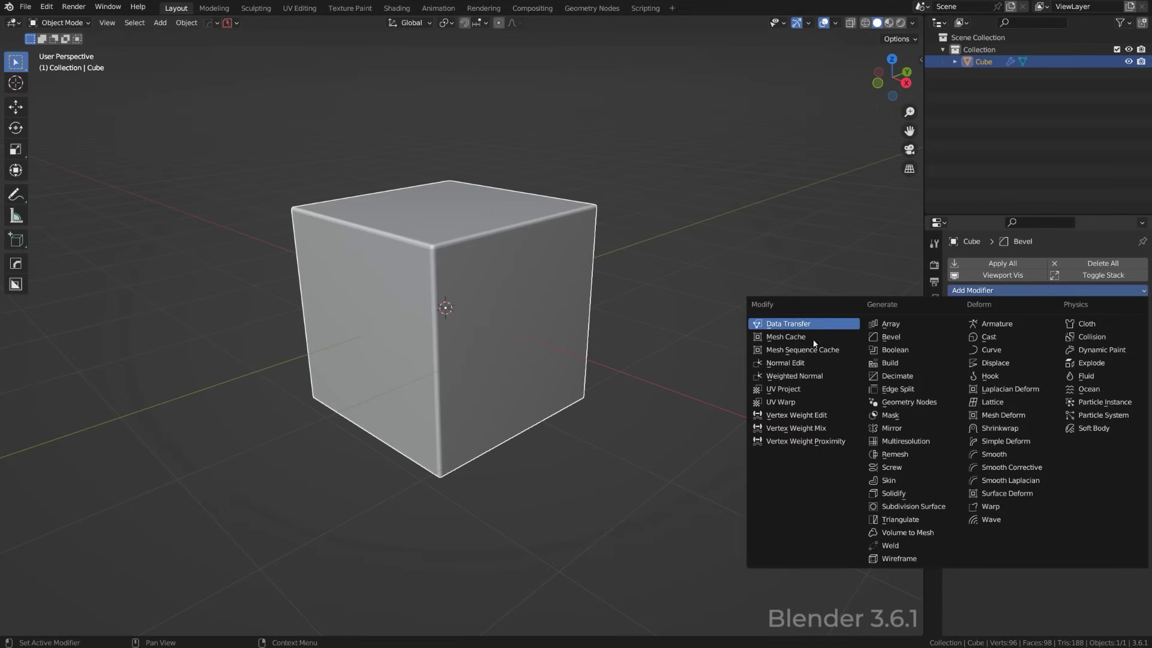
pyautogui.press('Escape')
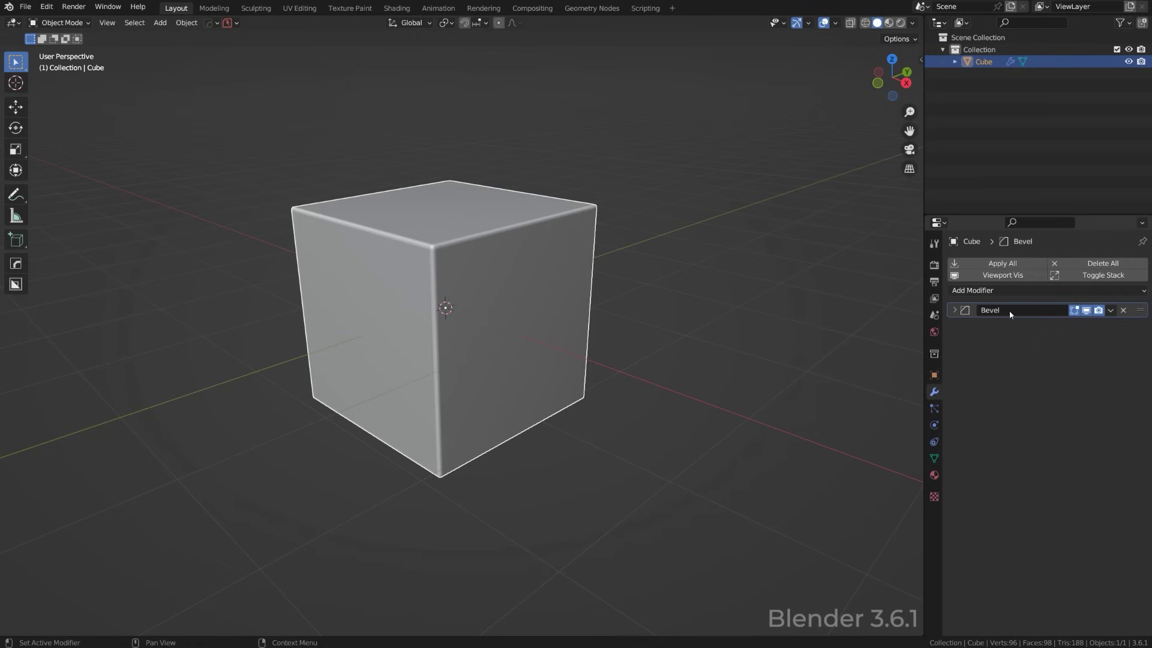
pyautogui.click(1010, 290)
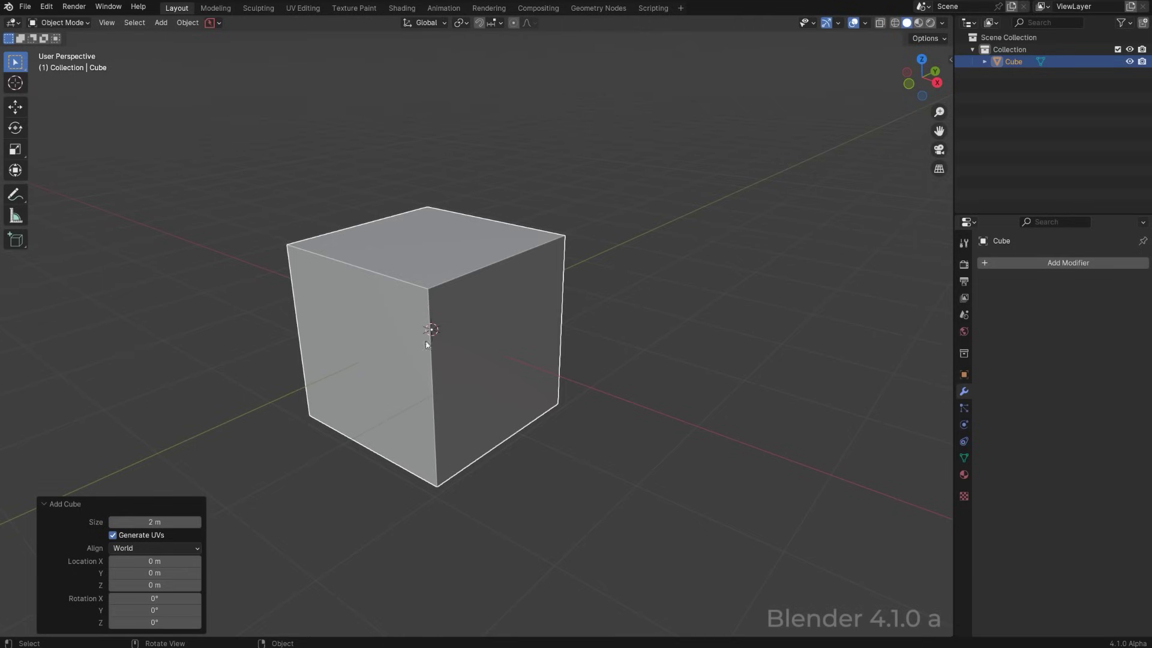
# Step: Switch to the browser, read the Old Modifier Menu 1.2 add-on page, and return to Blender 4.1
pyautogui.keyDown('shift'); pyautogui.moveTo(427, 344); pyautogui.dragTo(527, 328, button='middle'); pyautogui.keyUp('shift')
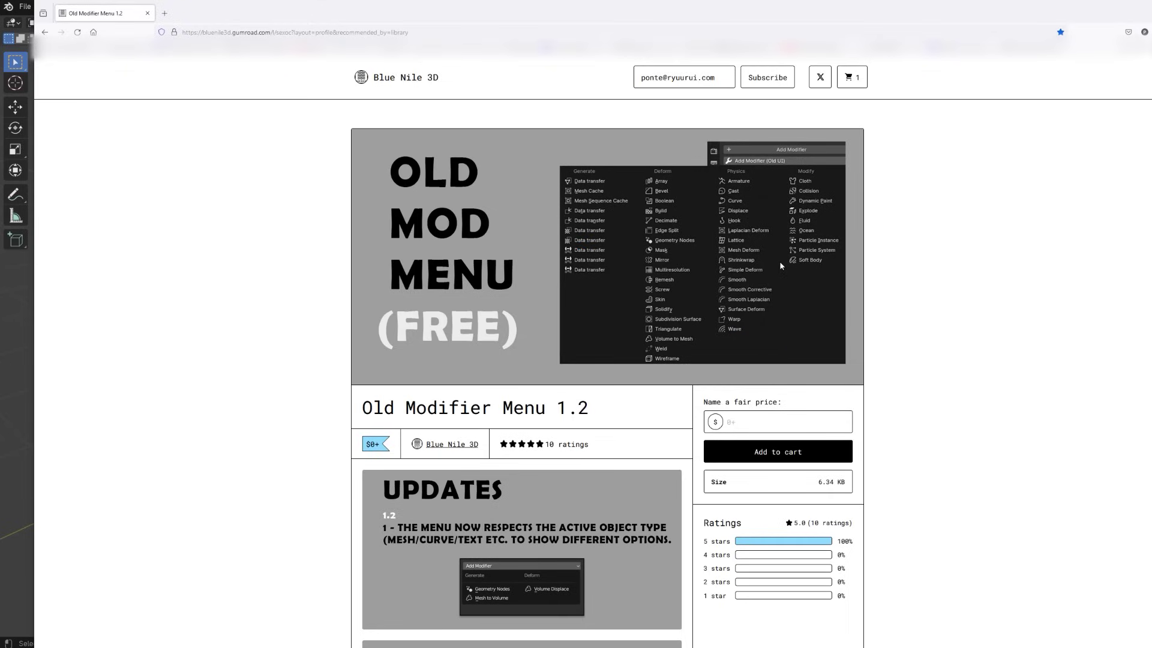
pyautogui.scroll(-1, 524, 460)
pyautogui.scroll(-7, 524, 460)
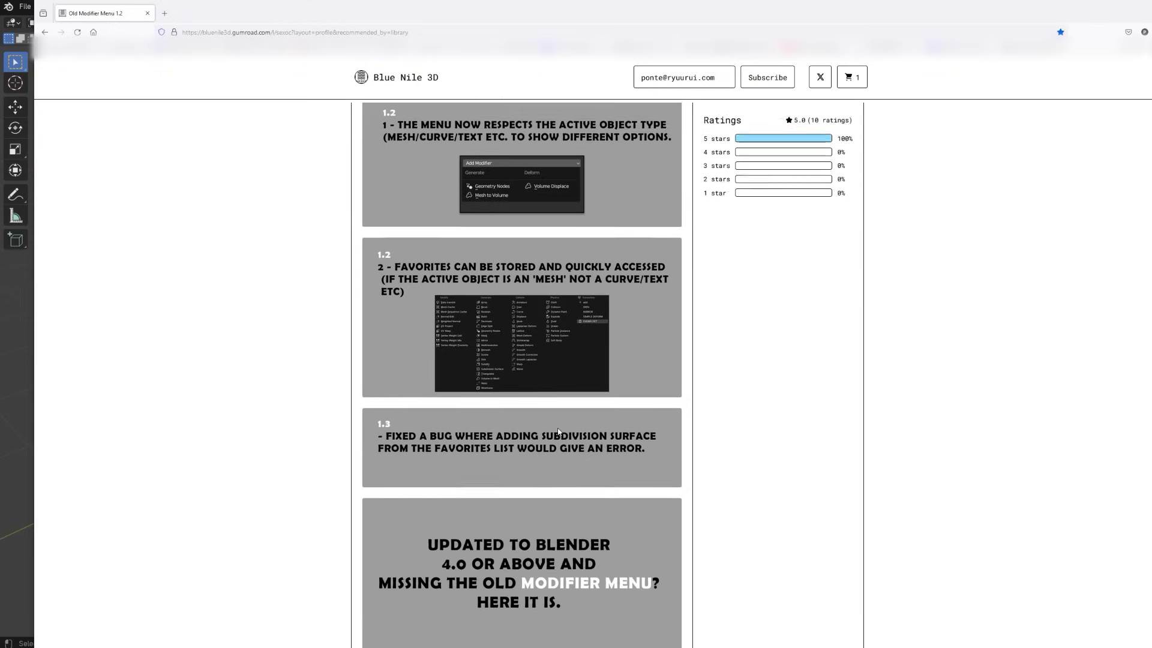
pyautogui.scroll(6, 524, 459)
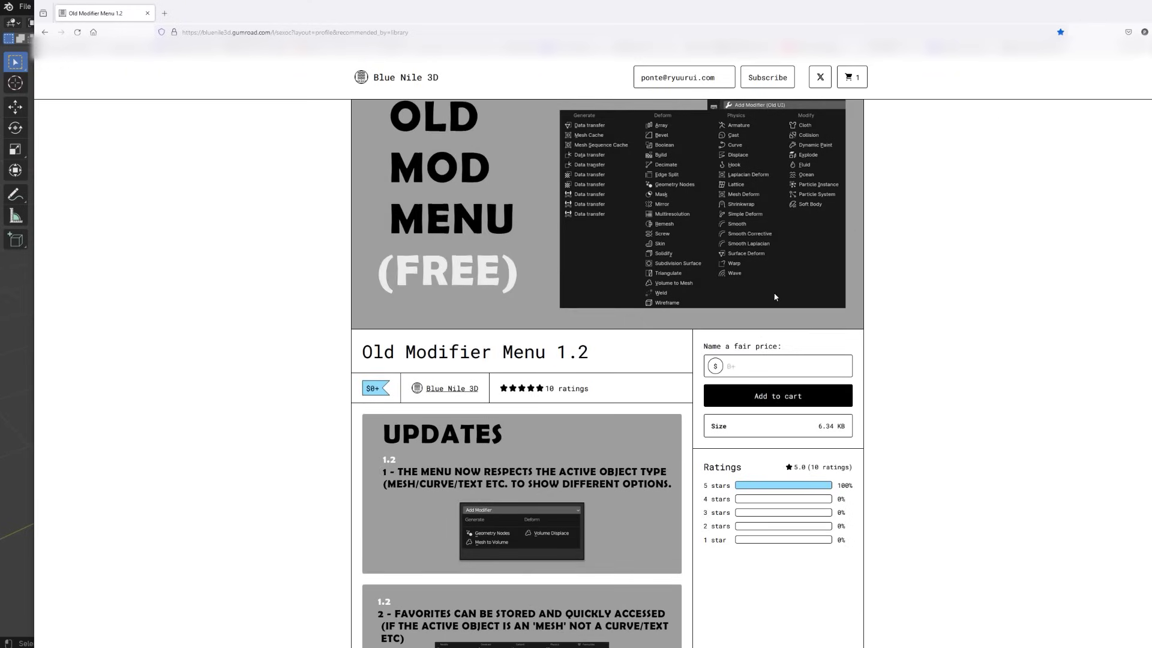
pyautogui.scroll(2, 893, 140)
pyautogui.click(1134, 2)
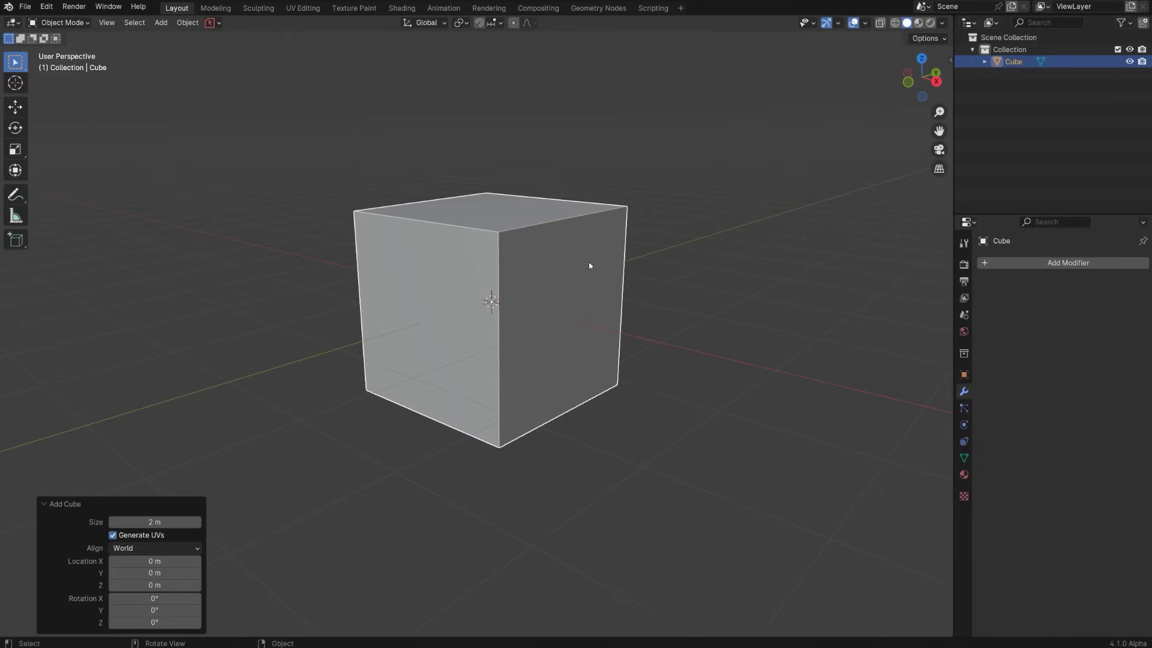
# Step: Switch to Blender 3.6.1 and examine the HardOps list of modifiers alongside the standard modifier list for the bevelled cube
pyautogui.moveTo(596, 257); pyautogui.dragTo(602, 251, button='middle')
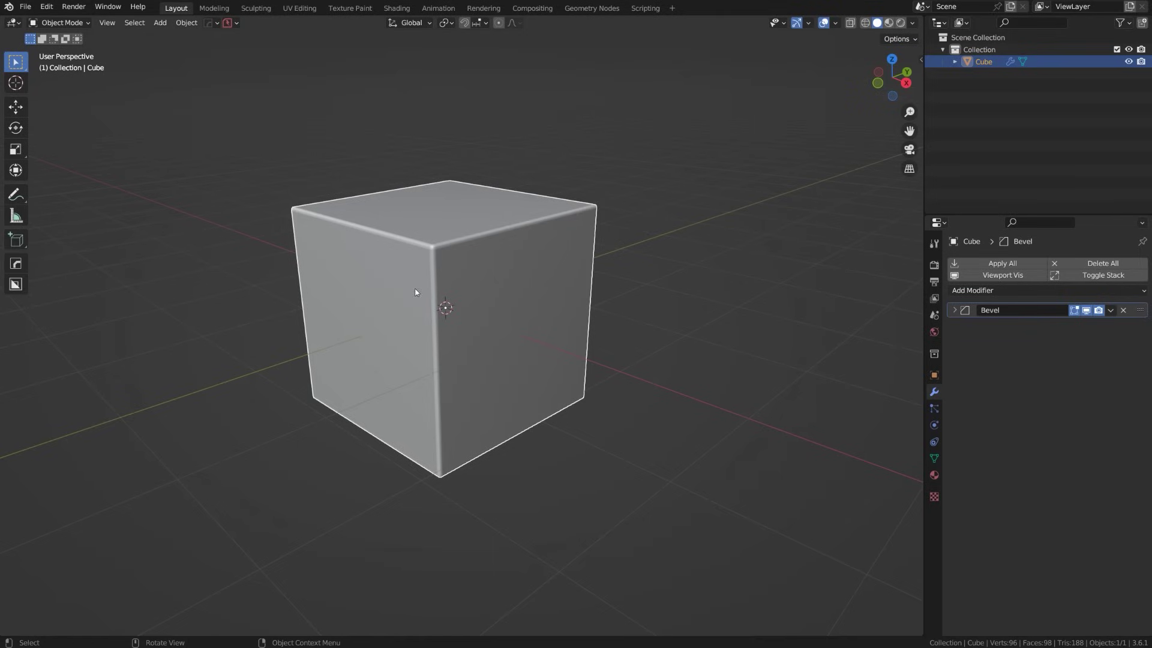
pyautogui.moveTo(415, 293); pyautogui.dragTo(532, 278, button='middle')
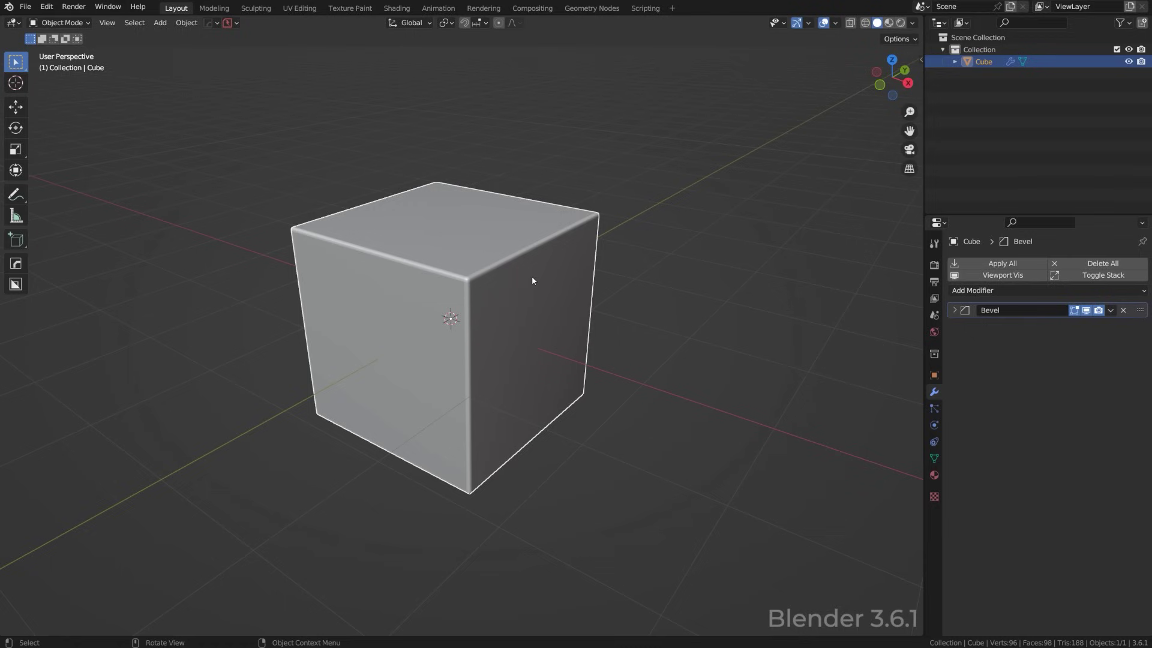
pyautogui.press('q')
pyautogui.moveTo(544, 342)
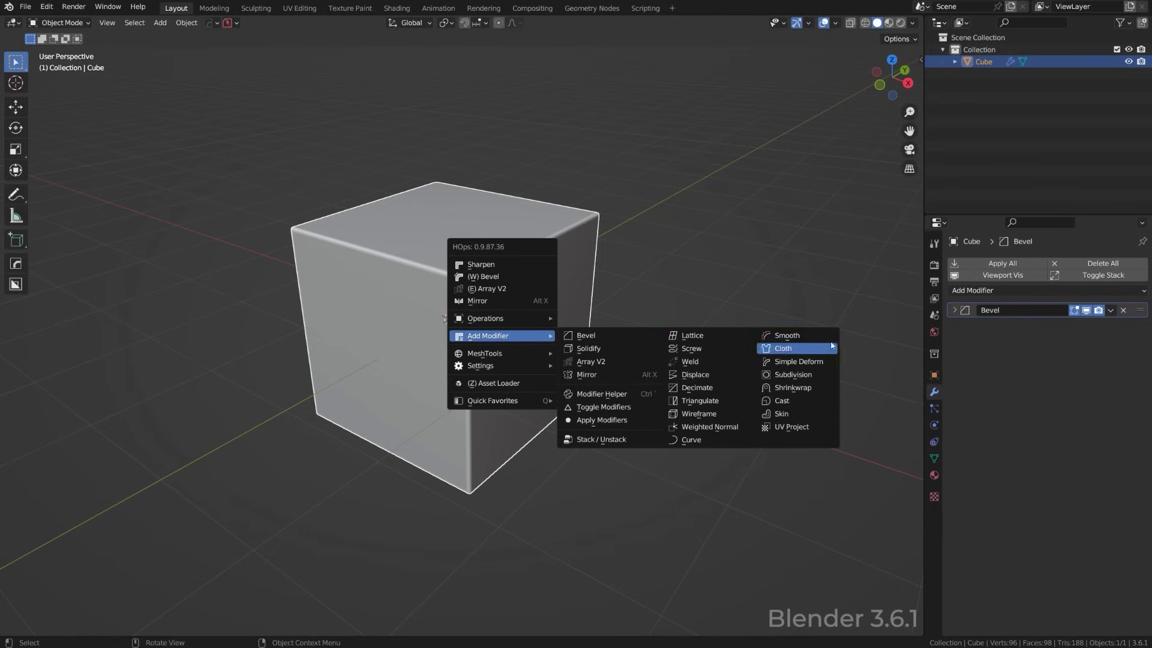
pyautogui.click(1013, 292)
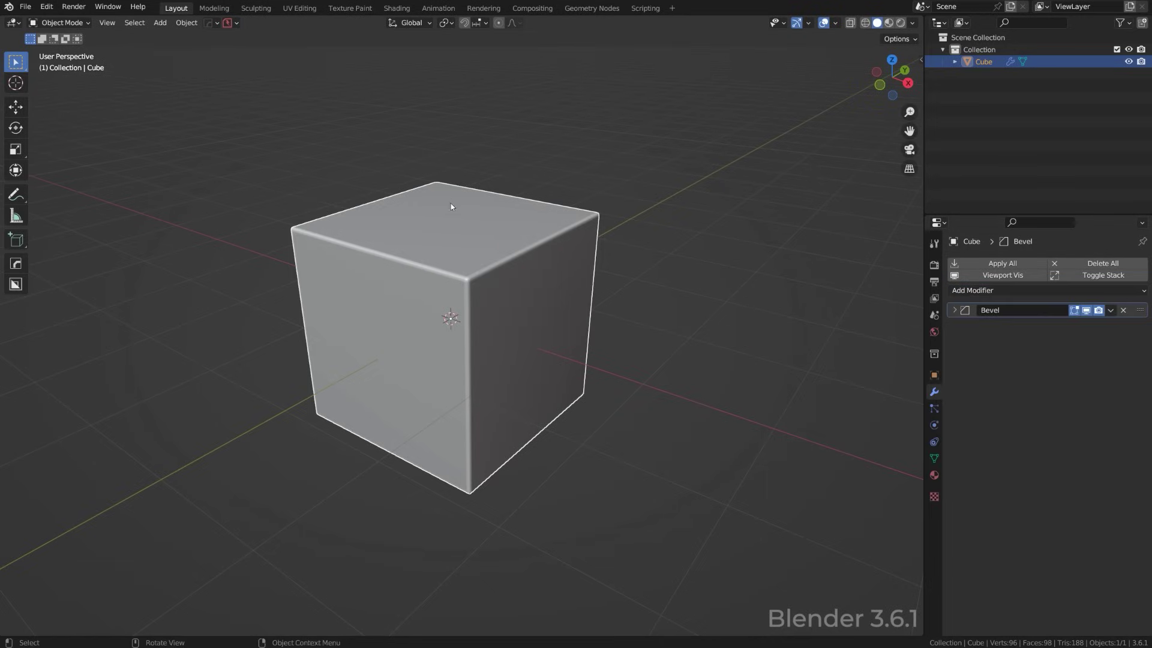
pyautogui.press('q')
pyautogui.moveTo(523, 310)
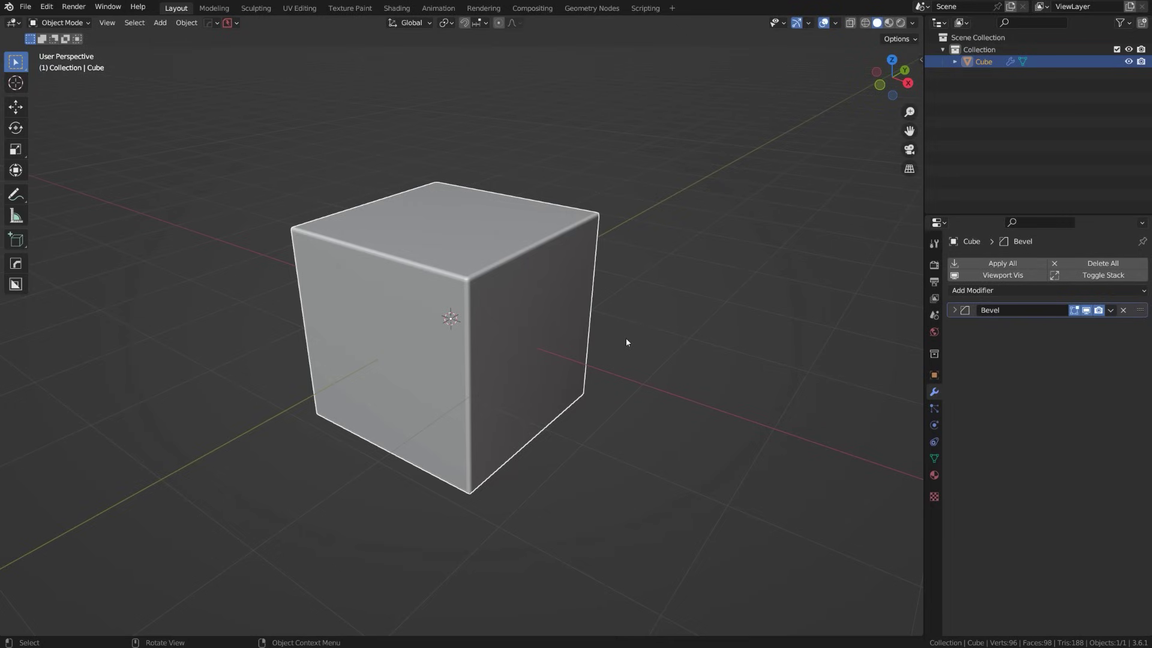
# Step: Compare the standard modifier list of Blender 3.6.1 with the categorised one in Blender 4.1
pyautogui.click(988, 291)
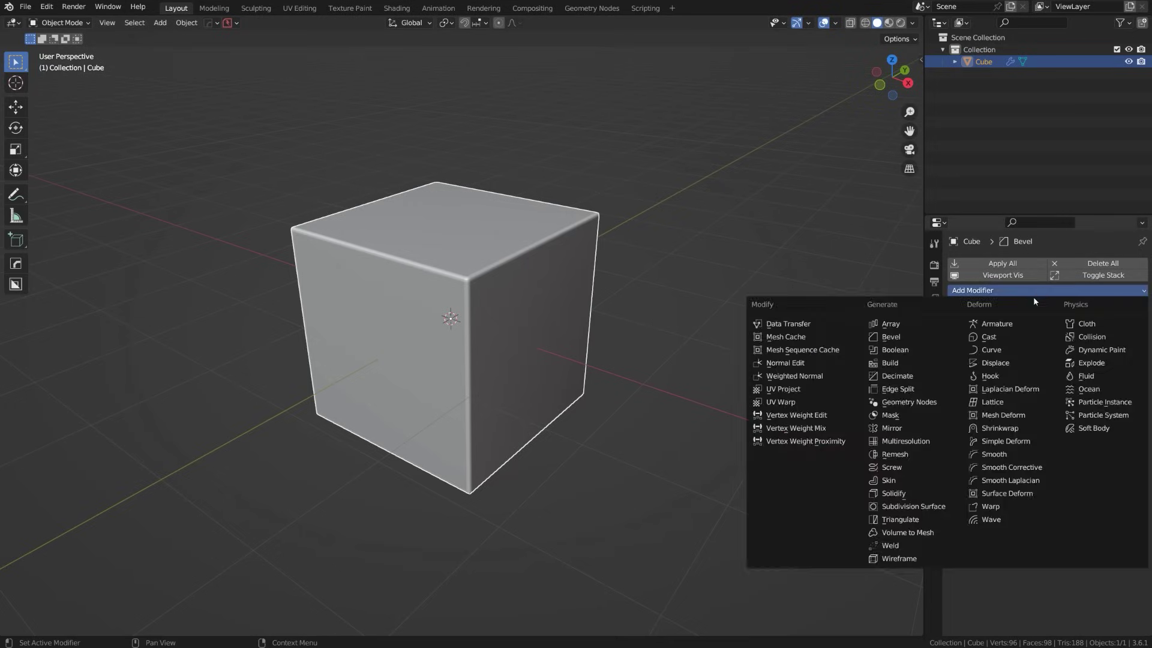
pyautogui.click(989, 291)
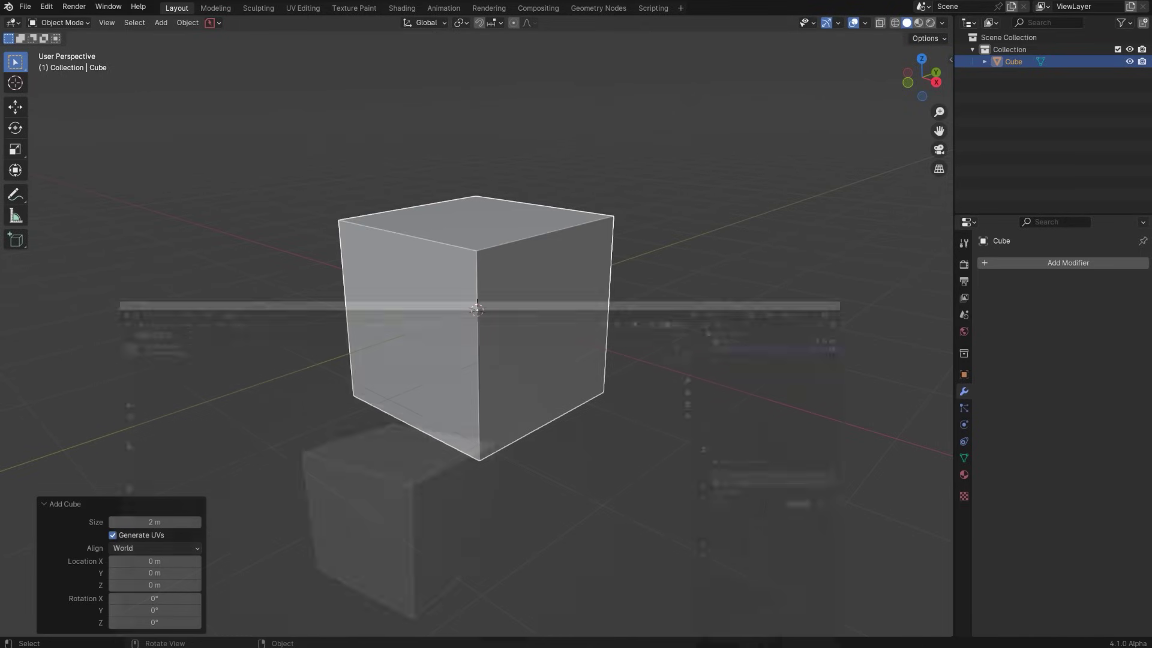
pyautogui.click(1056, 262)
pyautogui.moveTo(1016, 261)
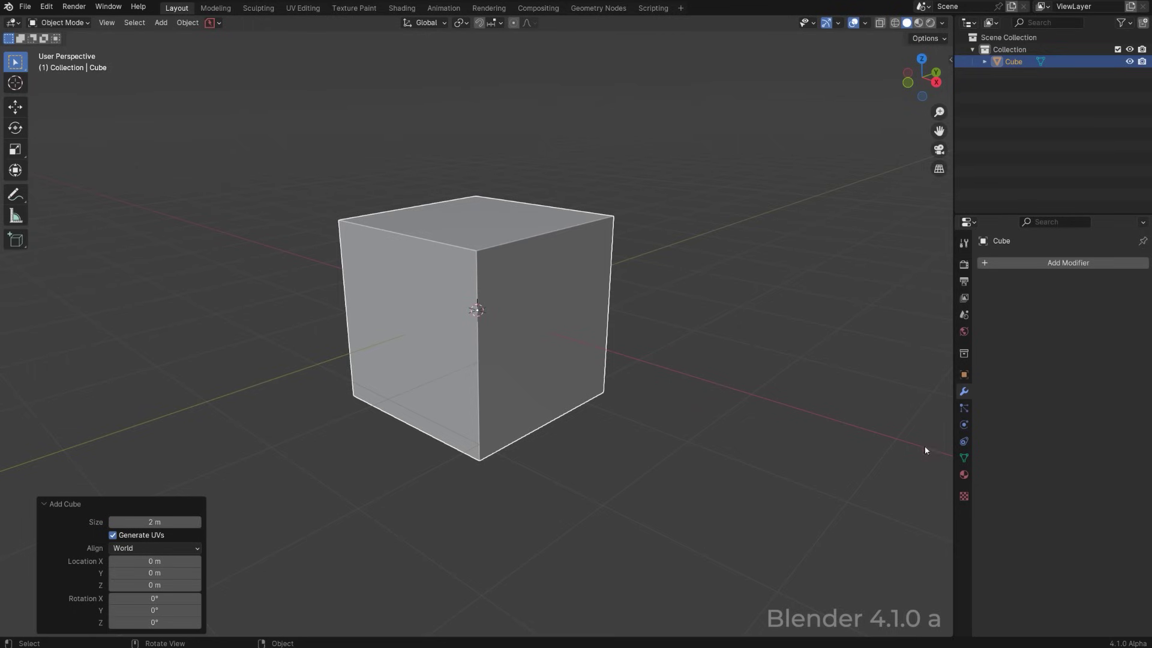
# Step: Examine the cube's object properties in Blender 4.1, expanding its Shading settings with Light Linking and Shadow Linking
pyautogui.click(964, 457)
pyautogui.click(964, 374)
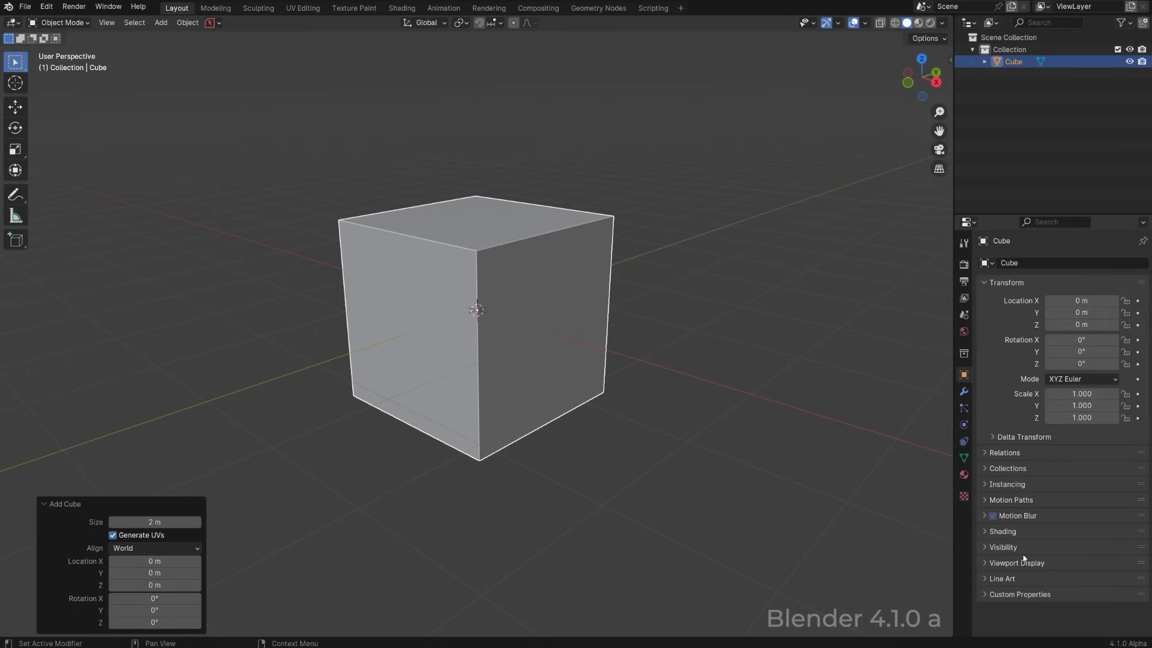
pyautogui.click(988, 548)
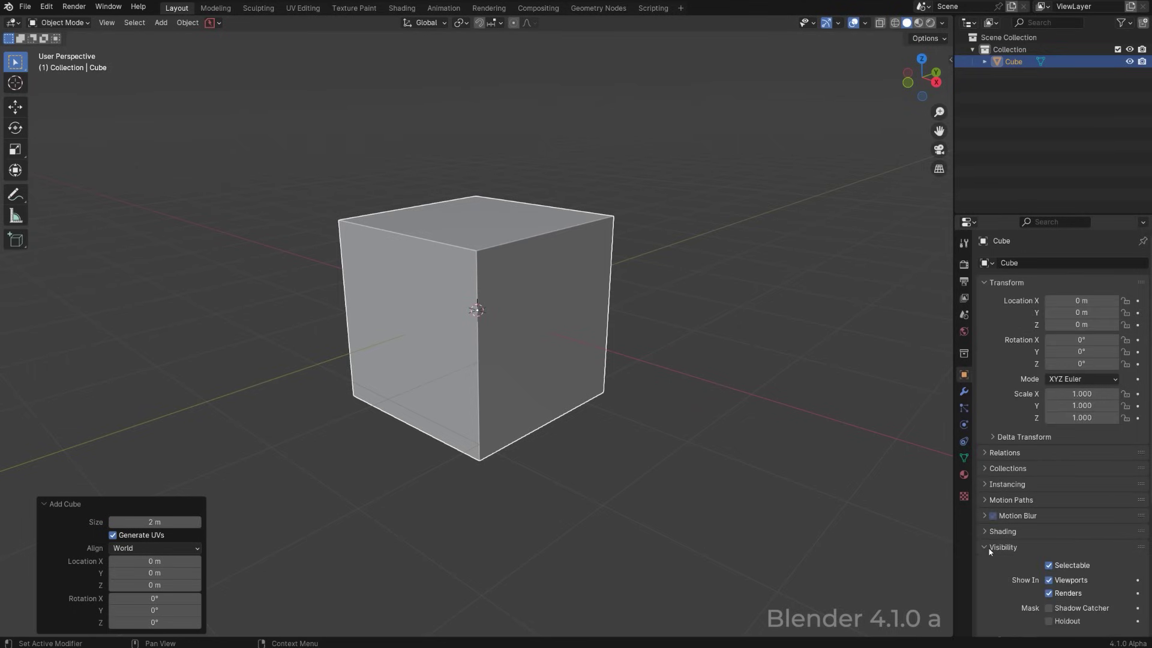
pyautogui.click(989, 548)
pyautogui.click(990, 533)
pyautogui.scroll(-5, 1052, 483)
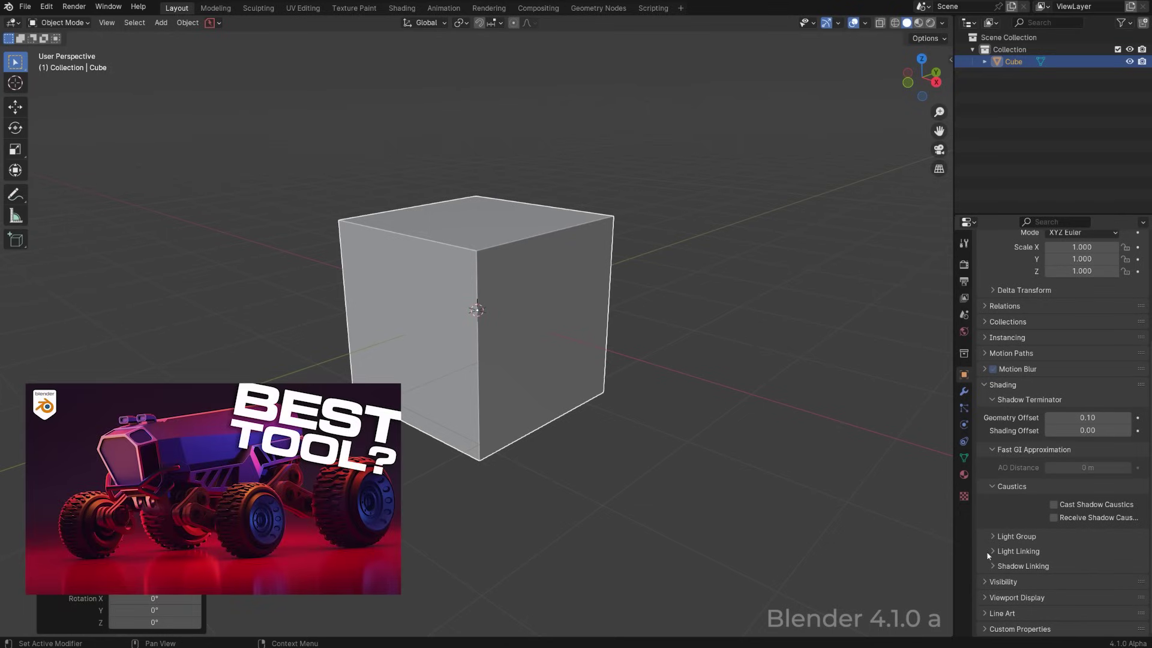
pyautogui.click(991, 551)
pyautogui.scroll(-2, 1021, 481)
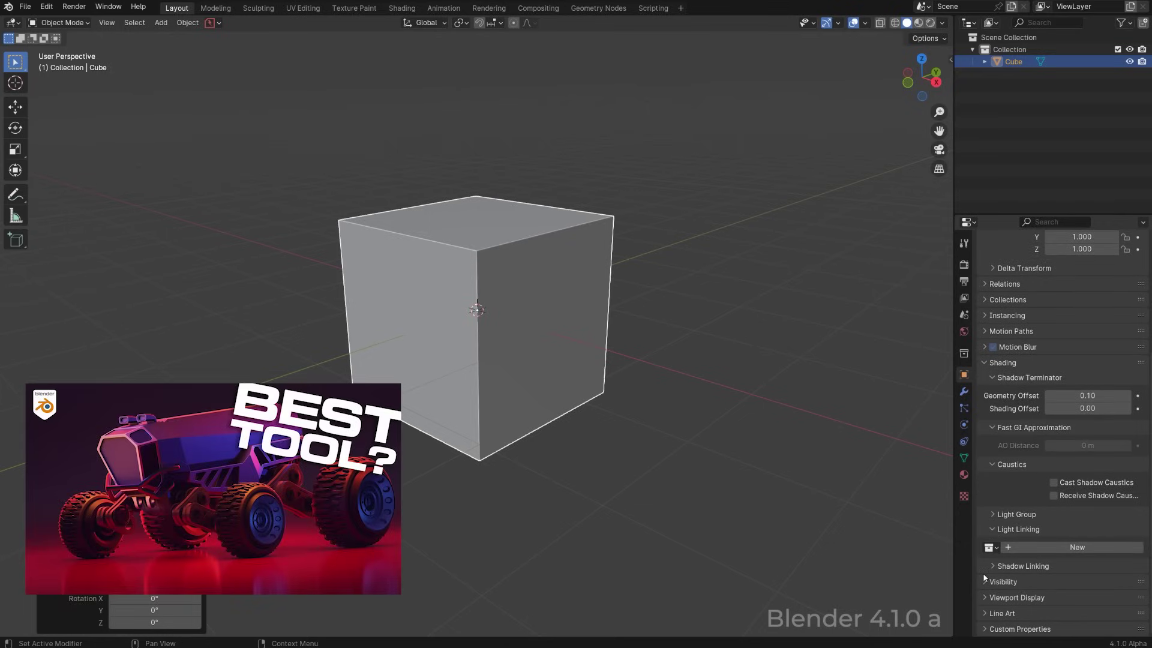
pyautogui.click(1064, 569)
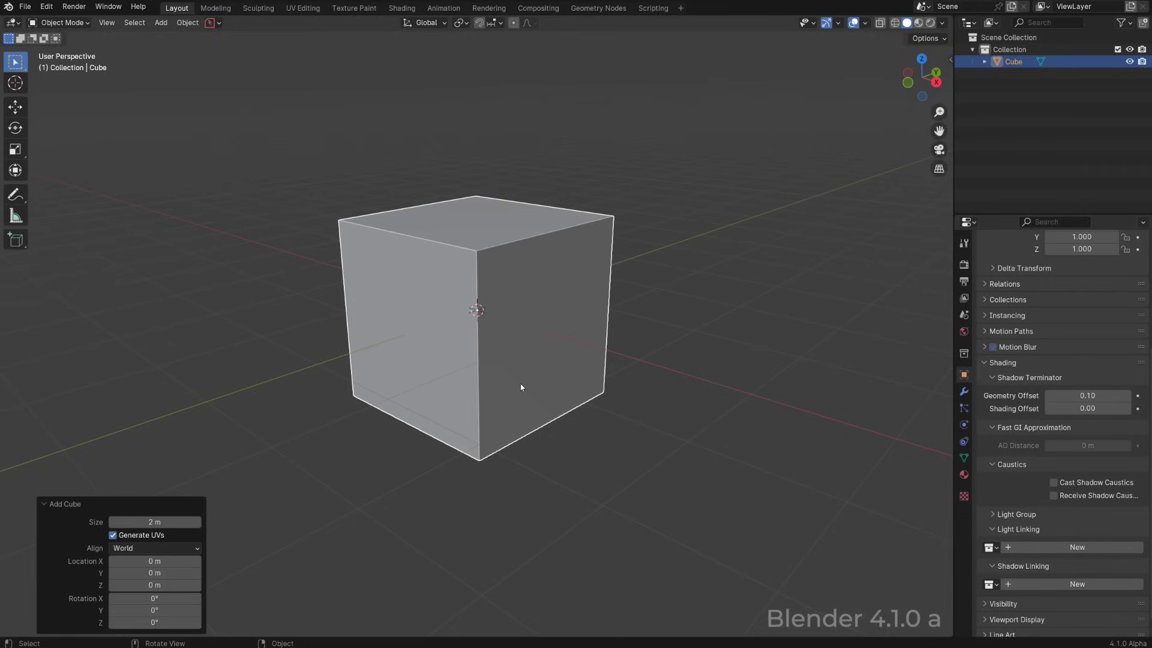
pyautogui.moveTo(520, 387); pyautogui.dragTo(483, 267, button='middle')
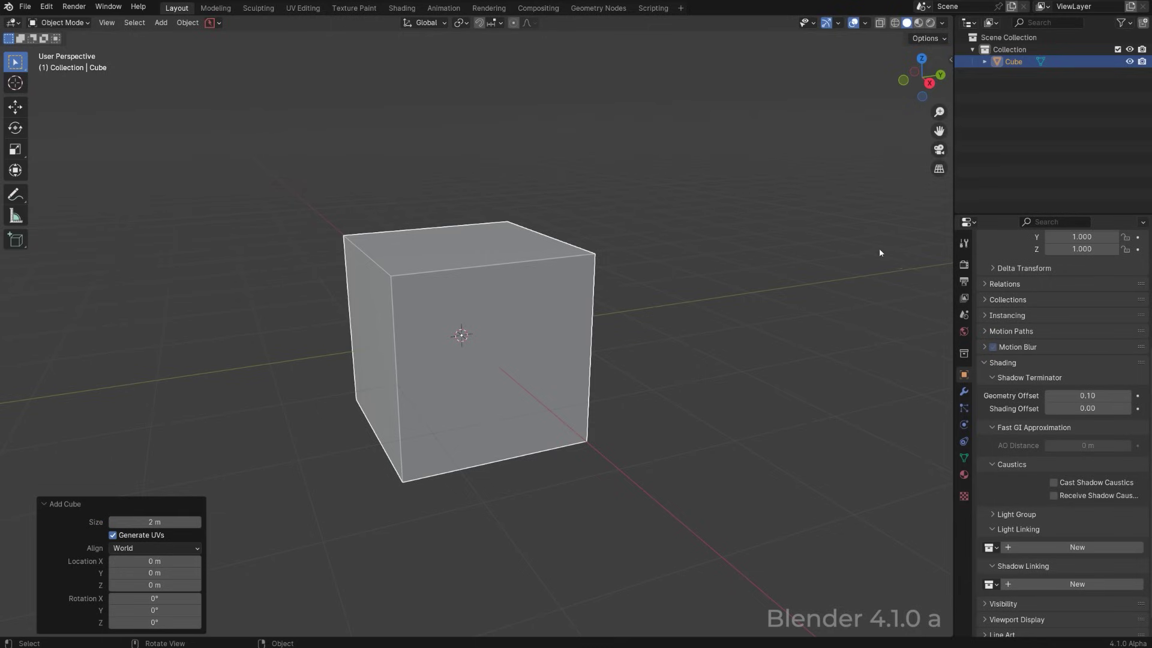
pyautogui.moveTo(575, 277); pyautogui.dragTo(690, 240, button='middle')
pyautogui.scroll(-1, 1093, 464)
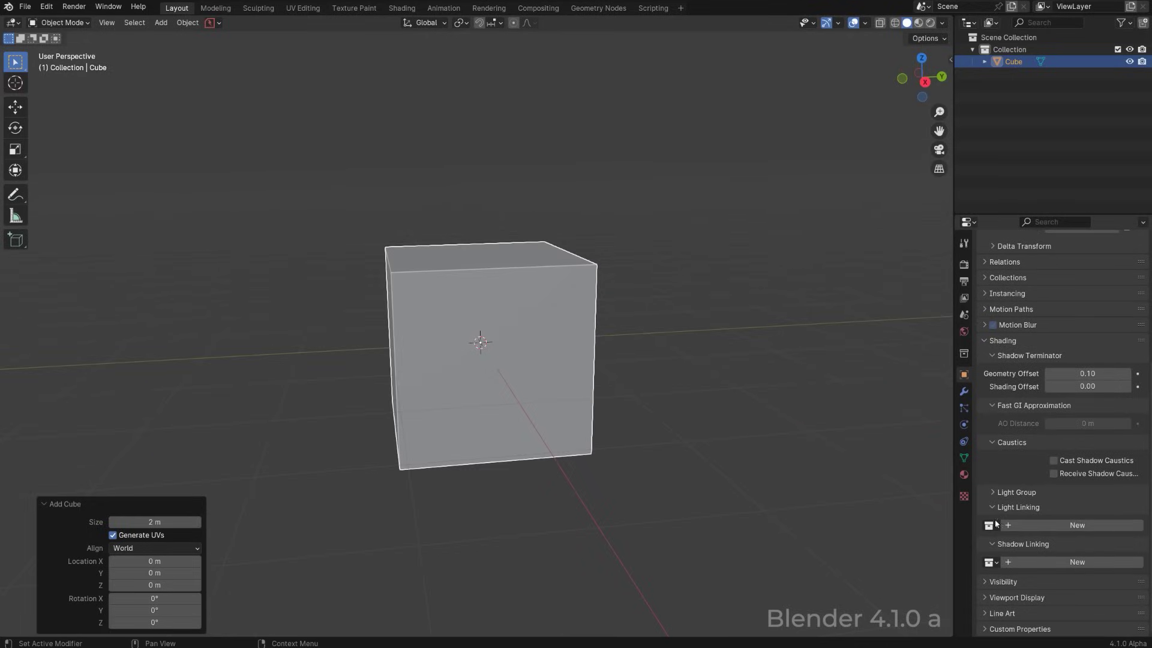
pyautogui.moveTo(514, 277); pyautogui.dragTo(606, 145, button='middle')
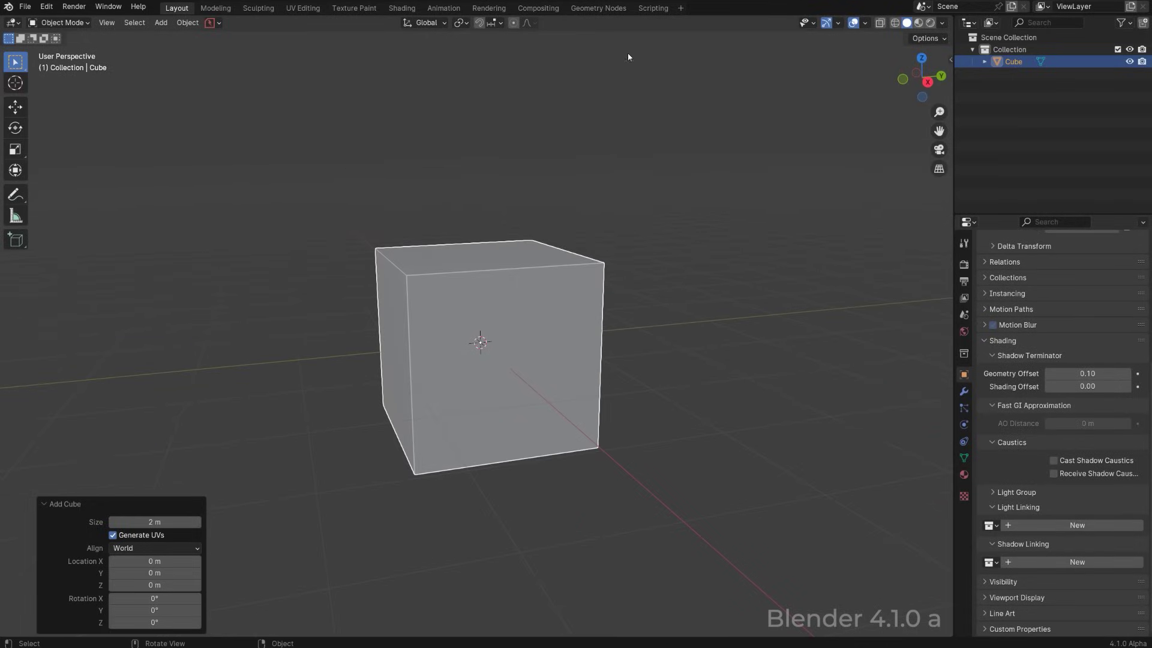
pyautogui.moveTo(409, 228); pyautogui.dragTo(519, 203, button='middle')
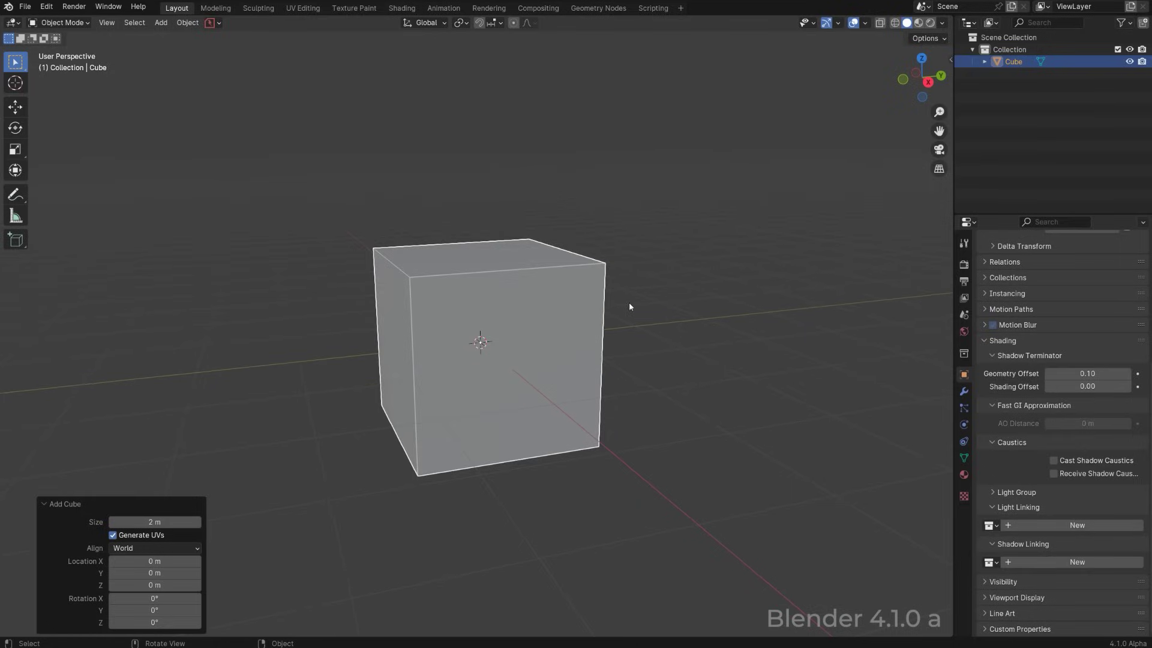
# Step: Examine the modifier categories available for the cube in Blender 4.1
pyautogui.click(964, 391)
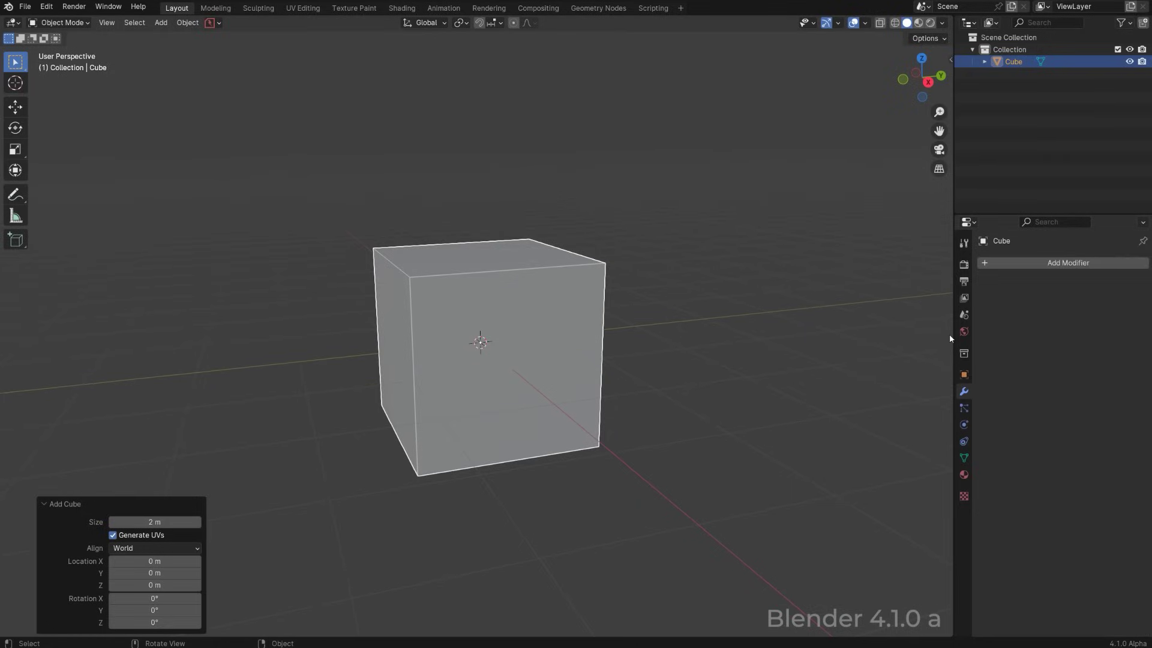
pyautogui.click(1014, 265)
pyautogui.press('Escape')
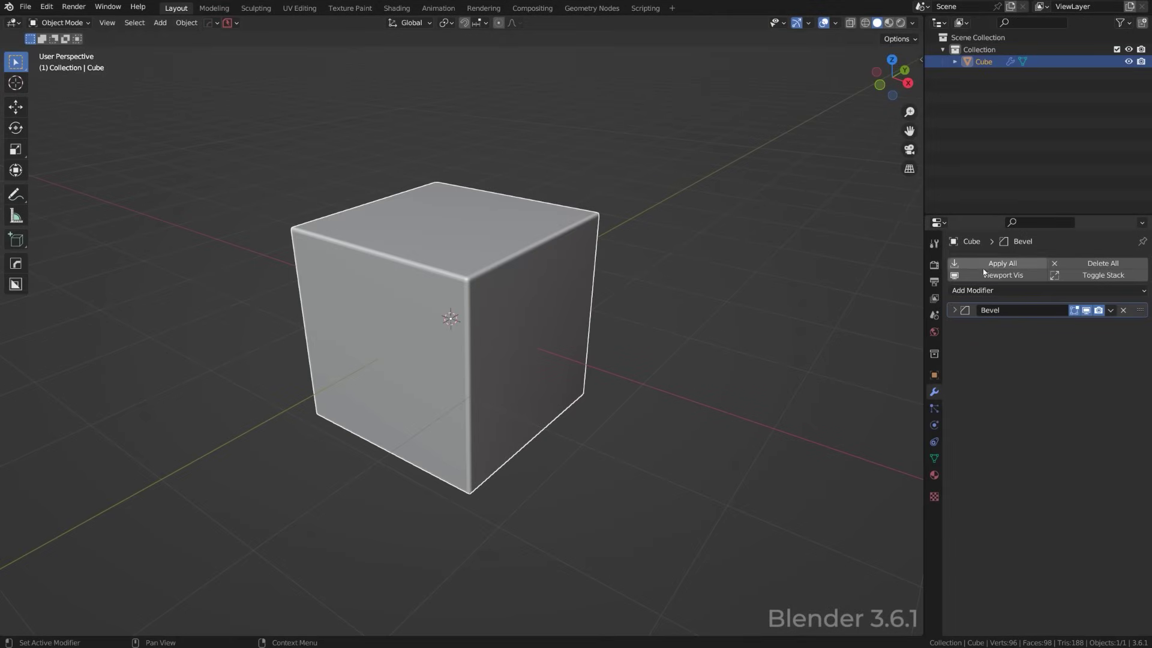
# Step: Switch to Blender 3.6.1 and replace the bevelled cube with a new default mesh cube
pyautogui.click(1001, 291)
pyautogui.click(895, 336)
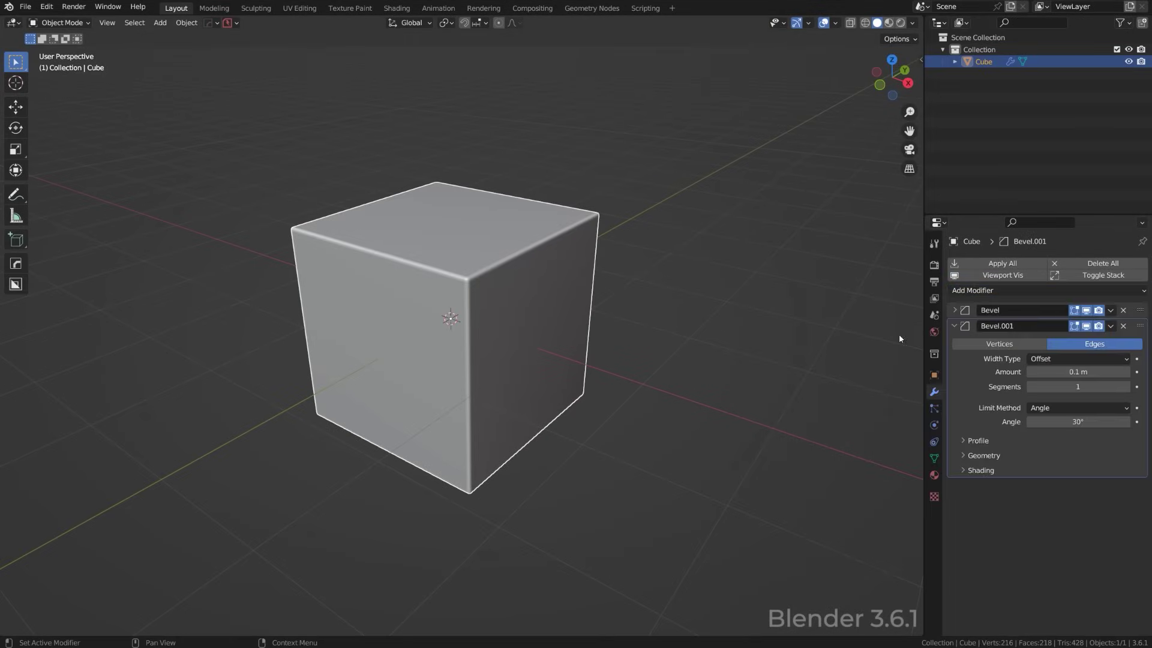
pyautogui.press('x')
pyautogui.click(514, 291)
pyautogui.hotkey('shift', 'a')
pyautogui.moveTo(514, 287)
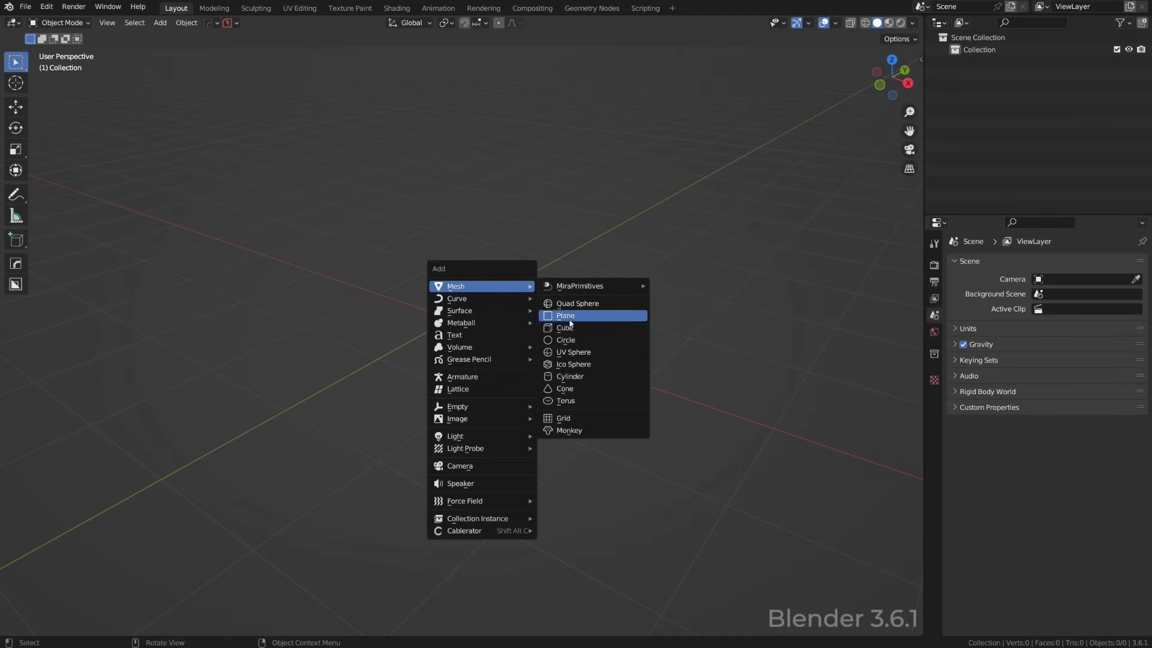
pyautogui.click(576, 328)
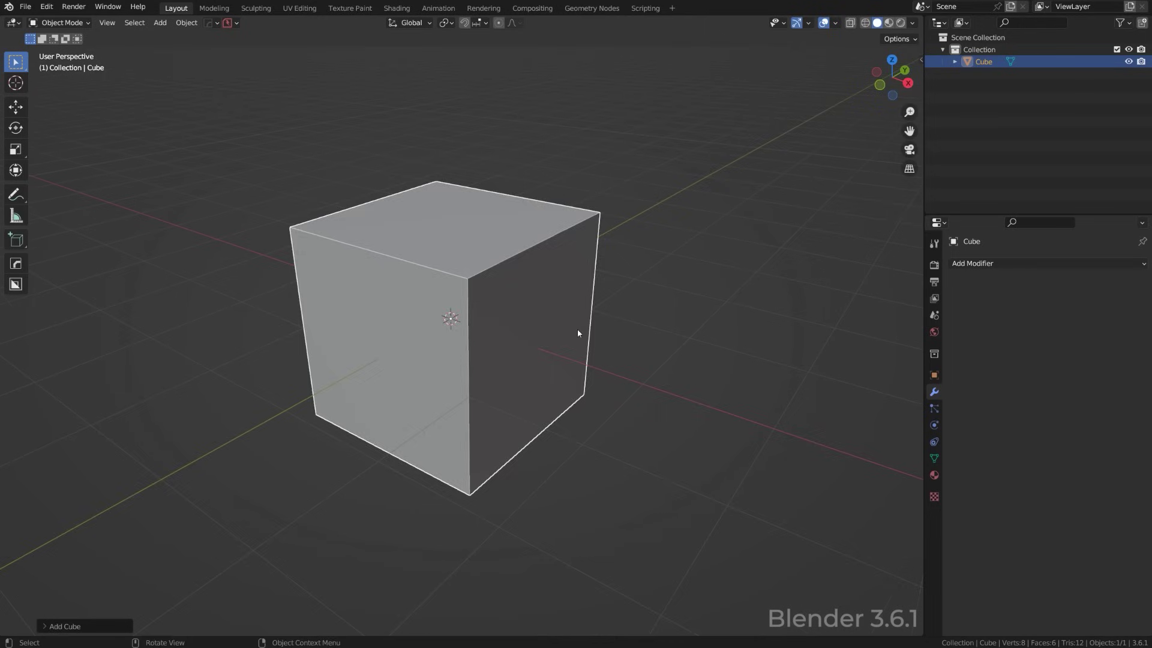
# Step: Add a Bevel modifier with 3 segments to the new cube
pyautogui.moveTo(578, 333); pyautogui.dragTo(796, 267, button='middle')
pyautogui.click(1049, 265)
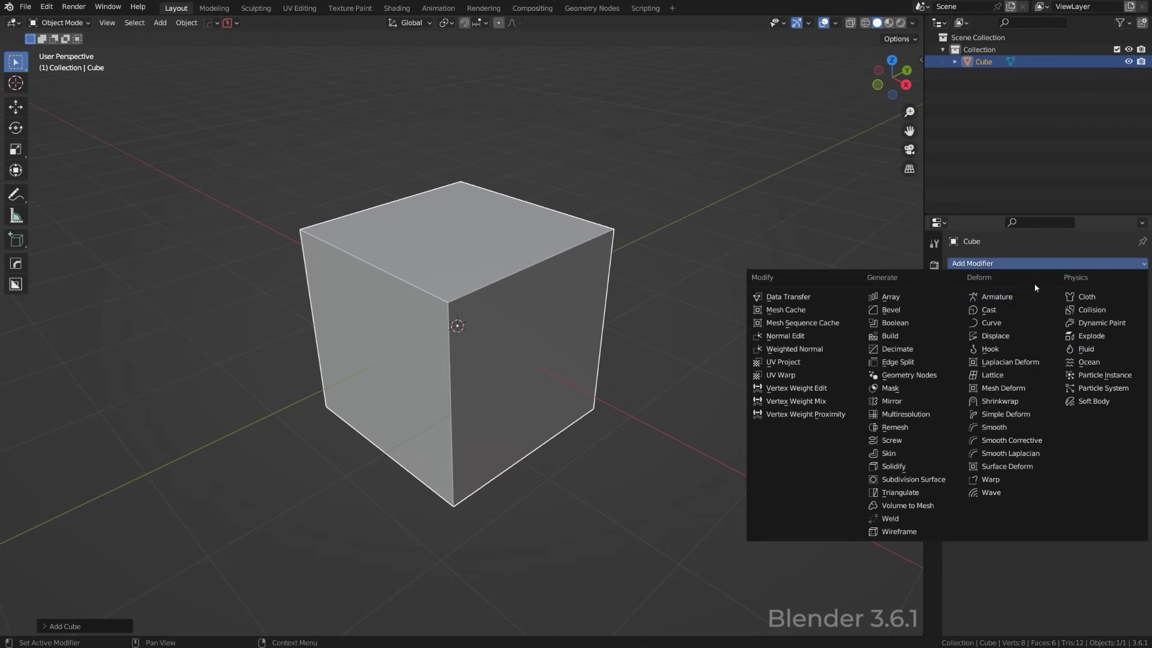
pyautogui.click(884, 312)
pyautogui.scroll(4, 622, 302)
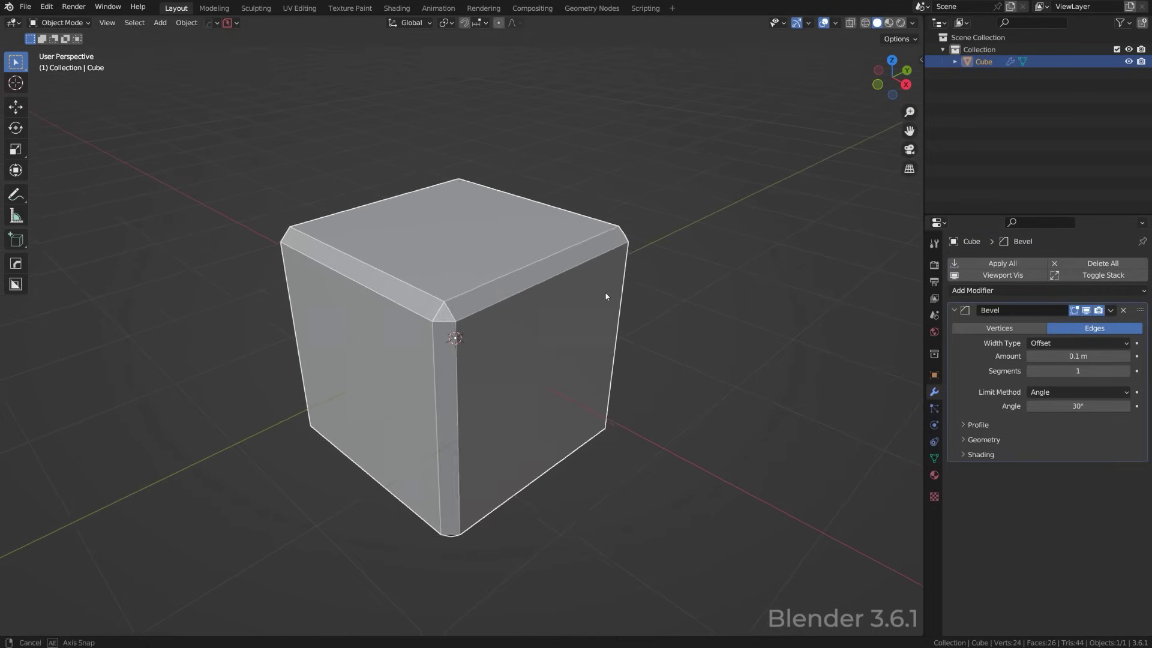
pyautogui.click(1126, 371)
pyautogui.click(1127, 370)
pyautogui.moveTo(528, 288); pyautogui.dragTo(542, 294, button='middle')
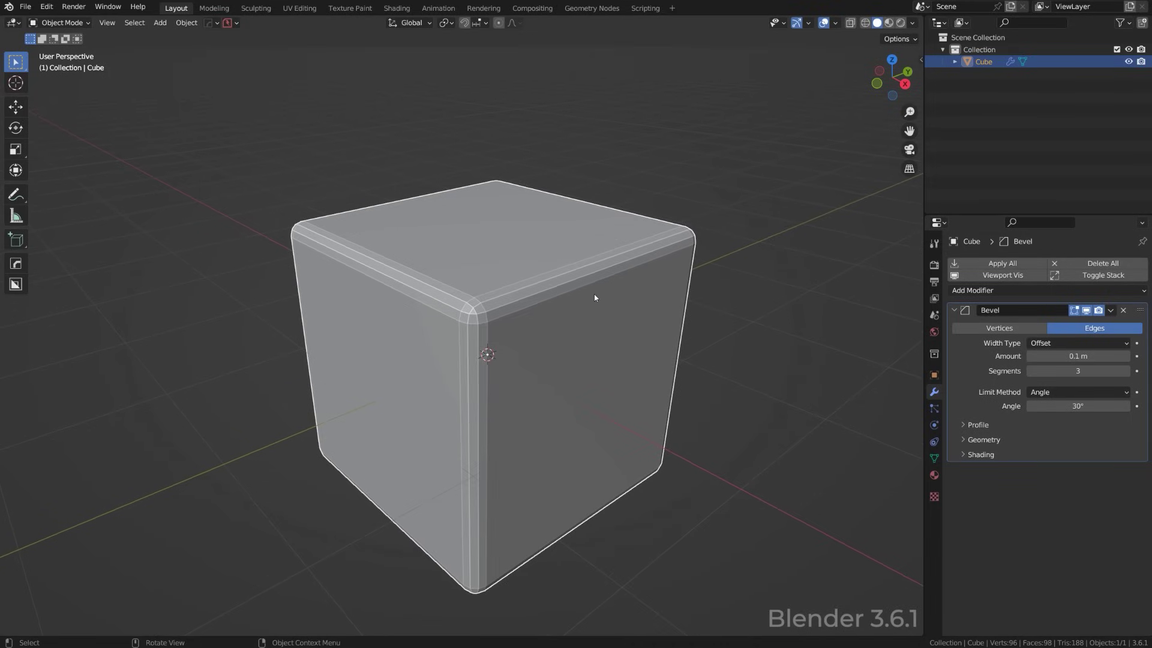
# Step: Apply Shade Auto Smooth to the cube and set its bevel amount to 0.013 m
pyautogui.rightClick(583, 286)
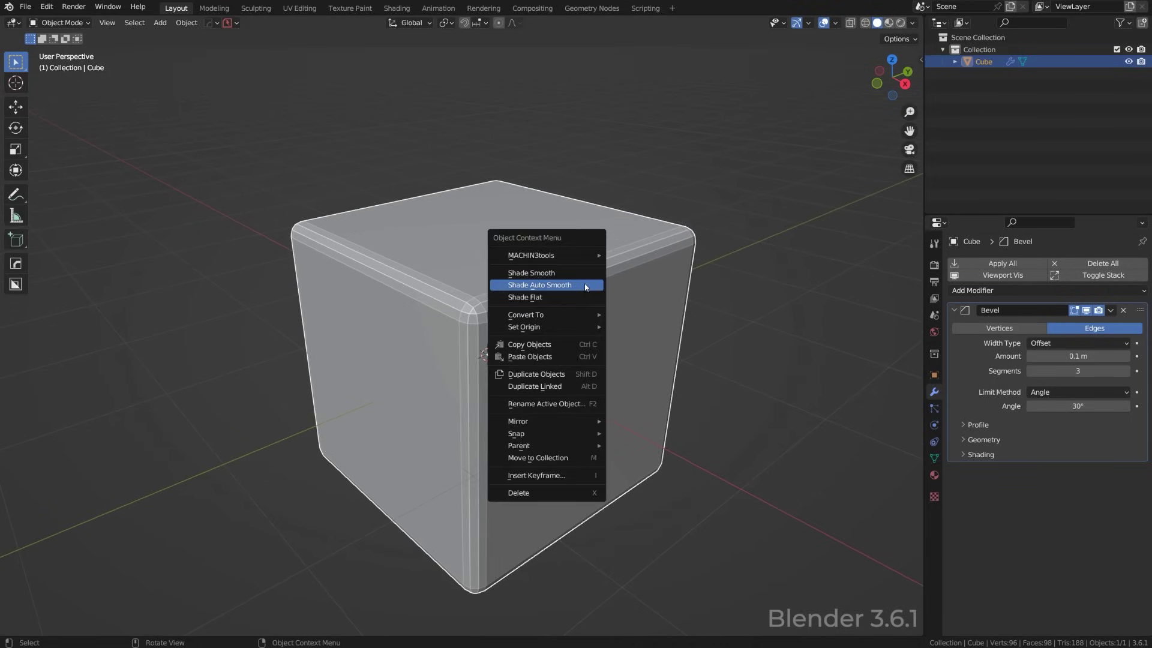
pyautogui.click(586, 286)
pyautogui.moveTo(1097, 371); pyautogui.dragTo(1044, 355)
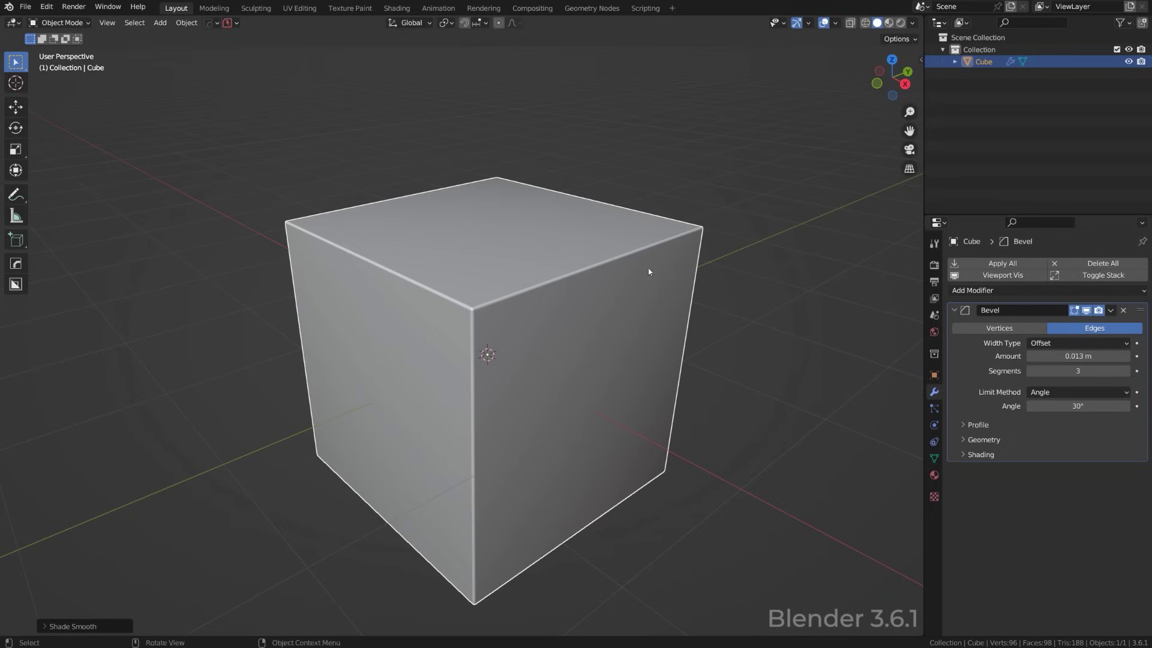
pyautogui.moveTo(492, 261); pyautogui.dragTo(519, 267, button='middle')
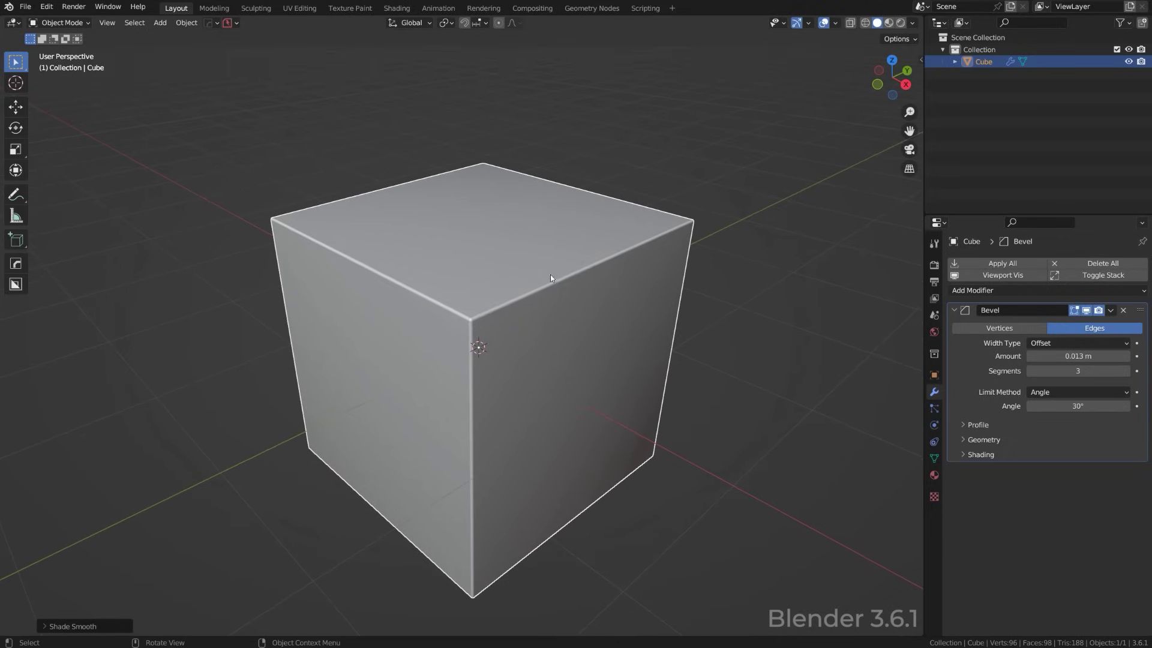
# Step: Set the Bevel modifier's outer miter to Arc in its geometry settings
pyautogui.click(965, 440)
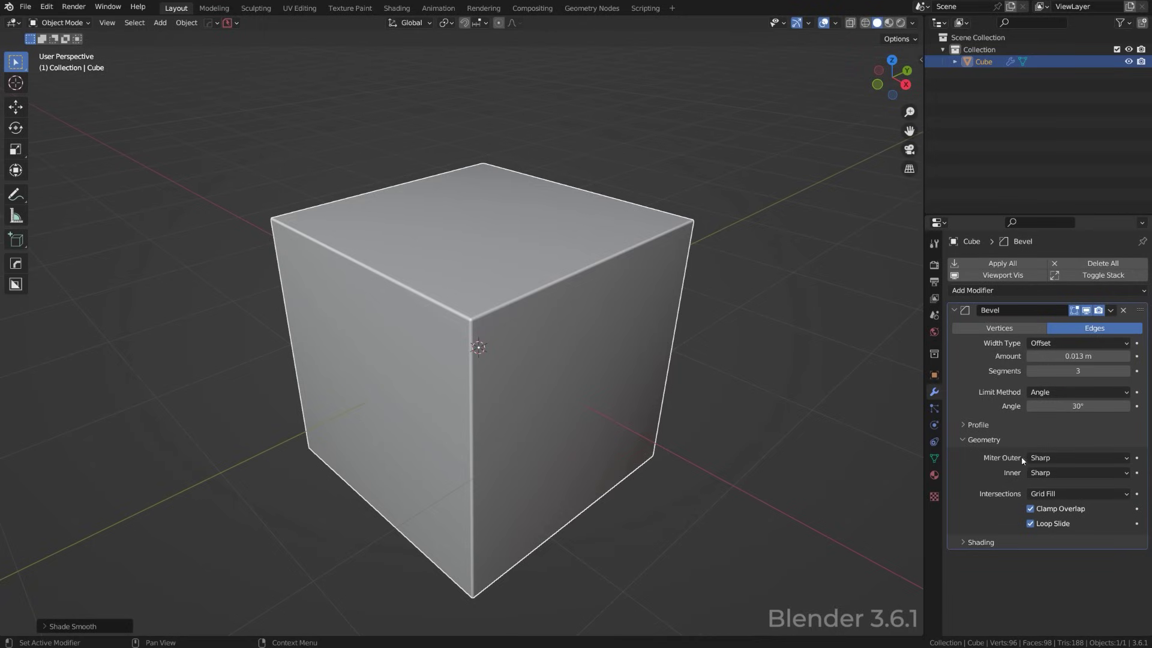
pyautogui.click(1067, 457)
pyautogui.click(1051, 501)
# Step: Add a second cube, narrow it, and position it overlapping one side and the top of the bevelled cube
pyautogui.moveTo(675, 377); pyautogui.dragTo(570, 329, button='middle')
pyautogui.hotkey('shift', 'a')
pyautogui.click(651, 351)
pyautogui.press('g')
pyautogui.press('z')
pyautogui.click(540, 270)
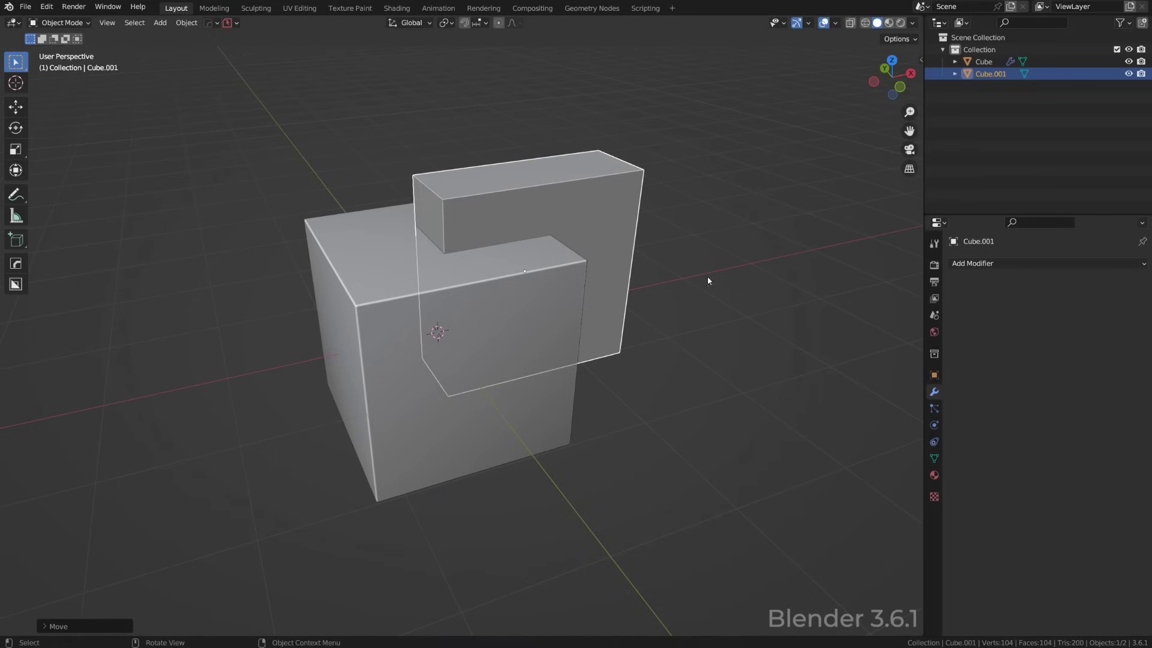
# Step: Cut the second cube out of the bevelled cube with a HardOps Difference boolean and inspect the slot
pyautogui.moveTo(540, 270); pyautogui.dragTo(468, 238, button='middle')
pyautogui.keyDown('shift'); pyautogui.click(468, 238); pyautogui.keyUp('shift')
pyautogui.press('ctrl+KP_Subtract')
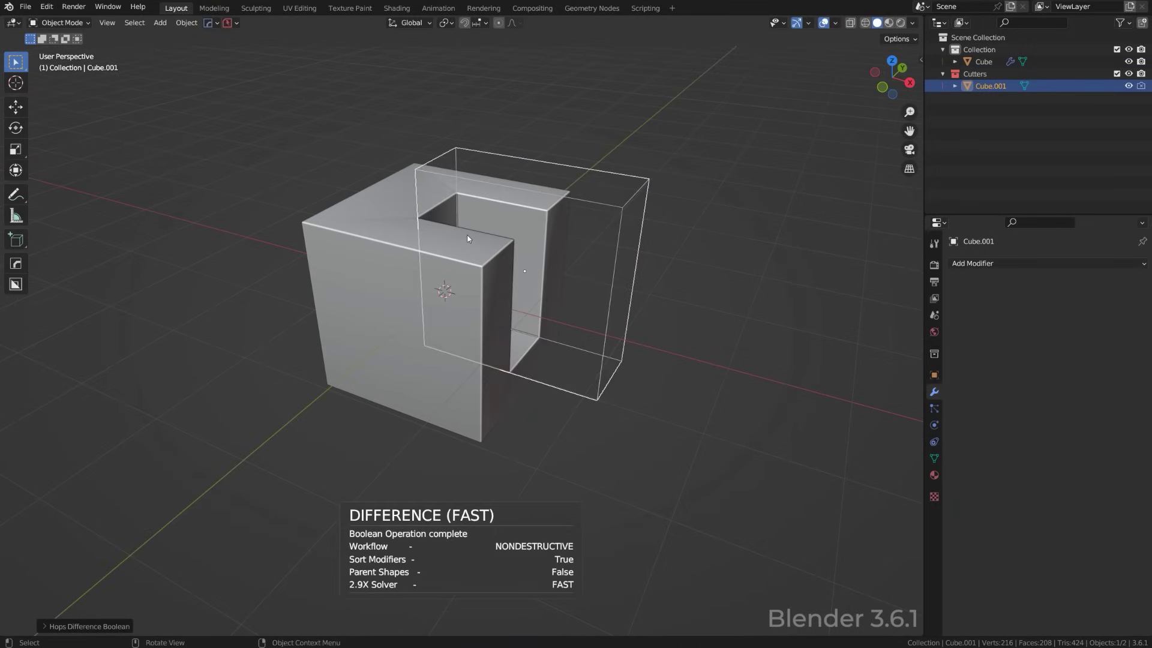
pyautogui.scroll(3, 372, 368)
pyautogui.moveTo(372, 368); pyautogui.dragTo(420, 270, button='middle')
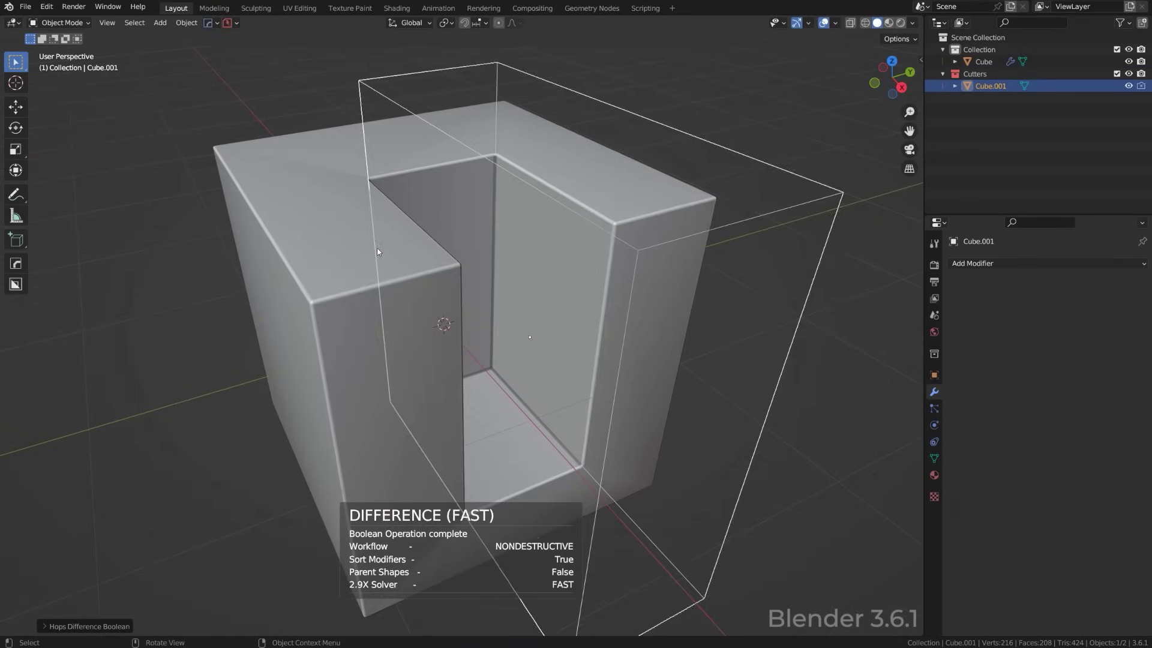
# Step: Apply HardOps Sharpen to the cut cube and inspect the slot's inner corner up close
pyautogui.click(420, 270)
pyautogui.click(1018, 289)
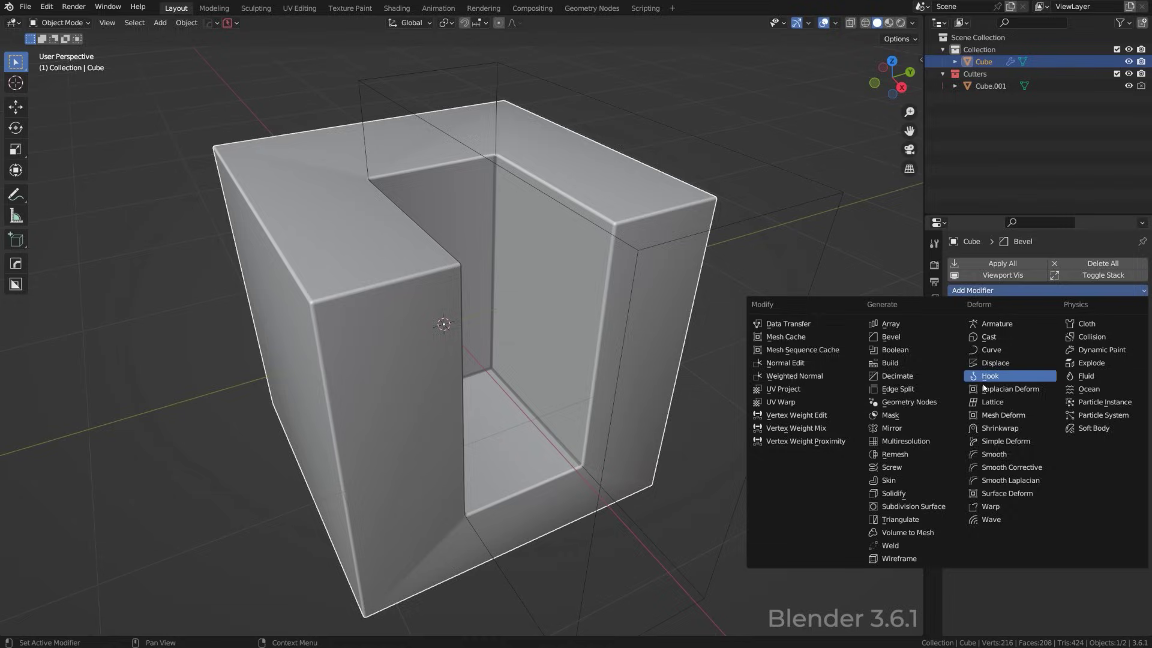
pyautogui.press('q')
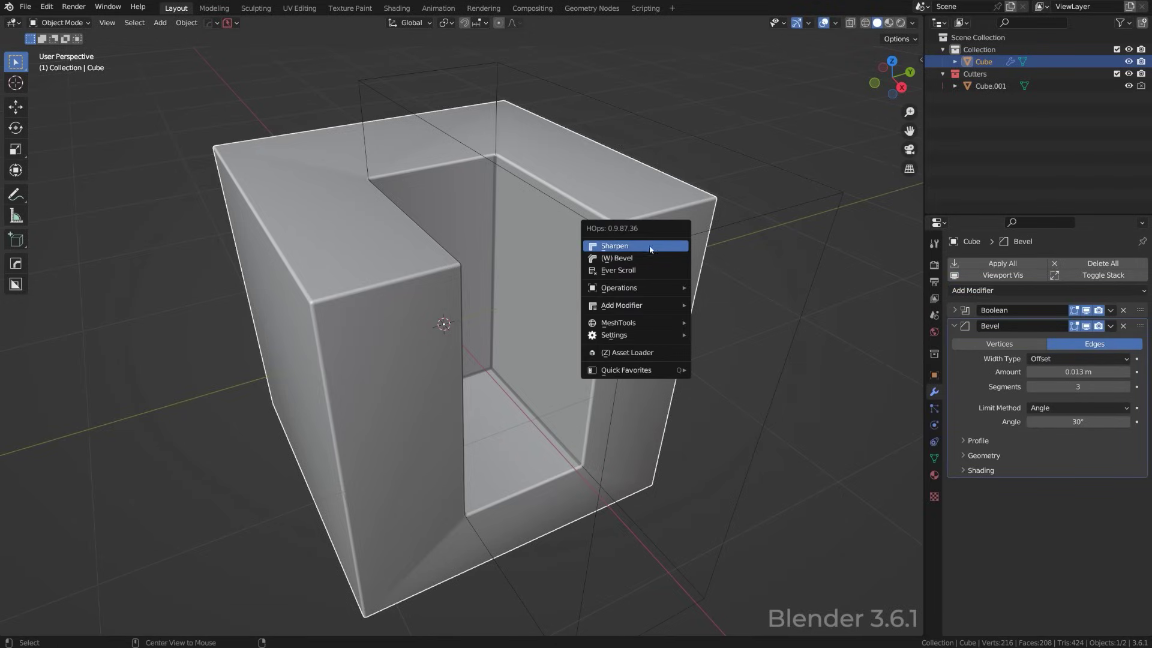
pyautogui.click(643, 246)
pyautogui.scroll(5, 496, 326)
pyautogui.moveTo(497, 327); pyautogui.dragTo(466, 307, button='middle')
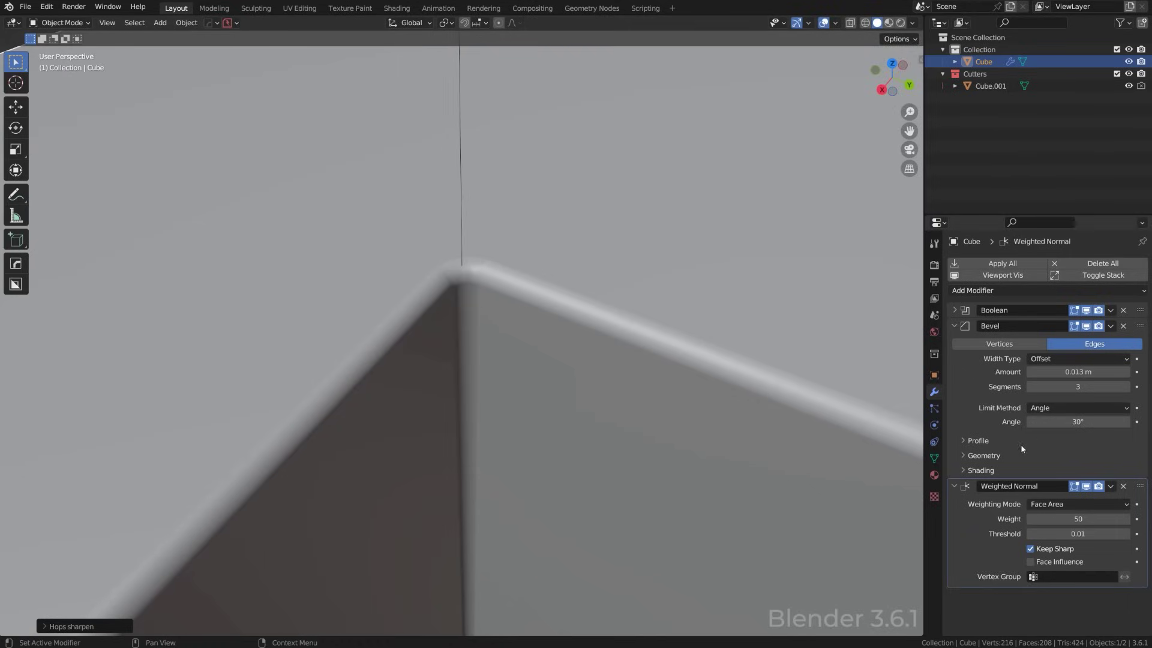
# Step: Switch the bevel's outer miter to Sharp to examine the slot's inner corner, and set it back to Arc
pyautogui.click(963, 456)
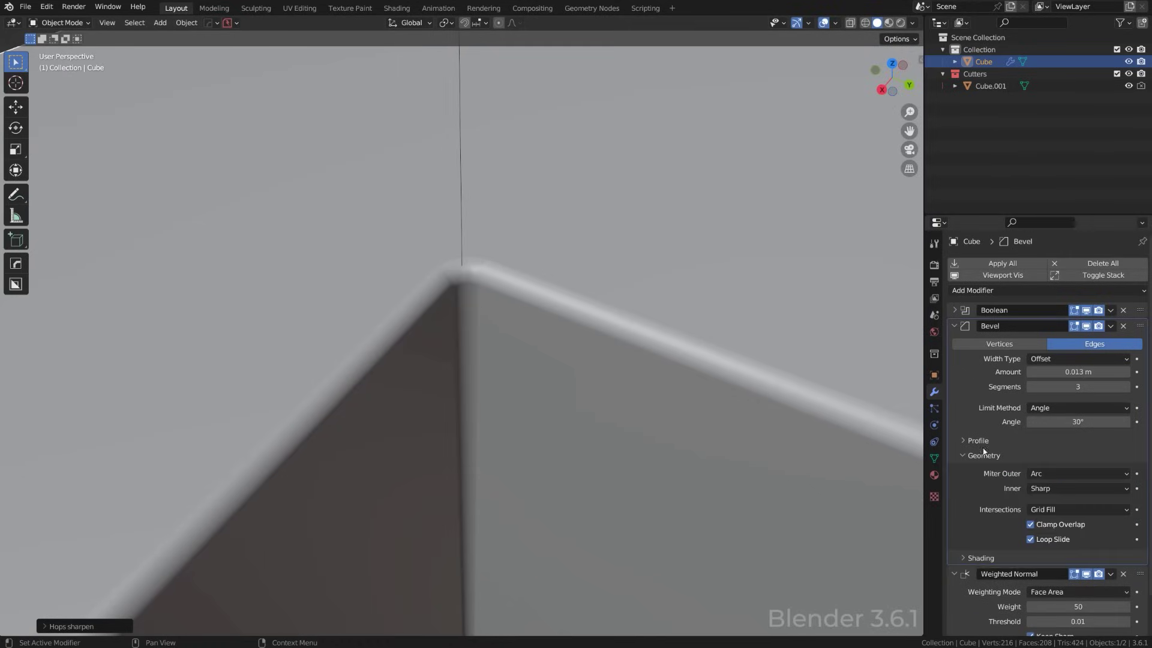
pyautogui.click(1074, 477)
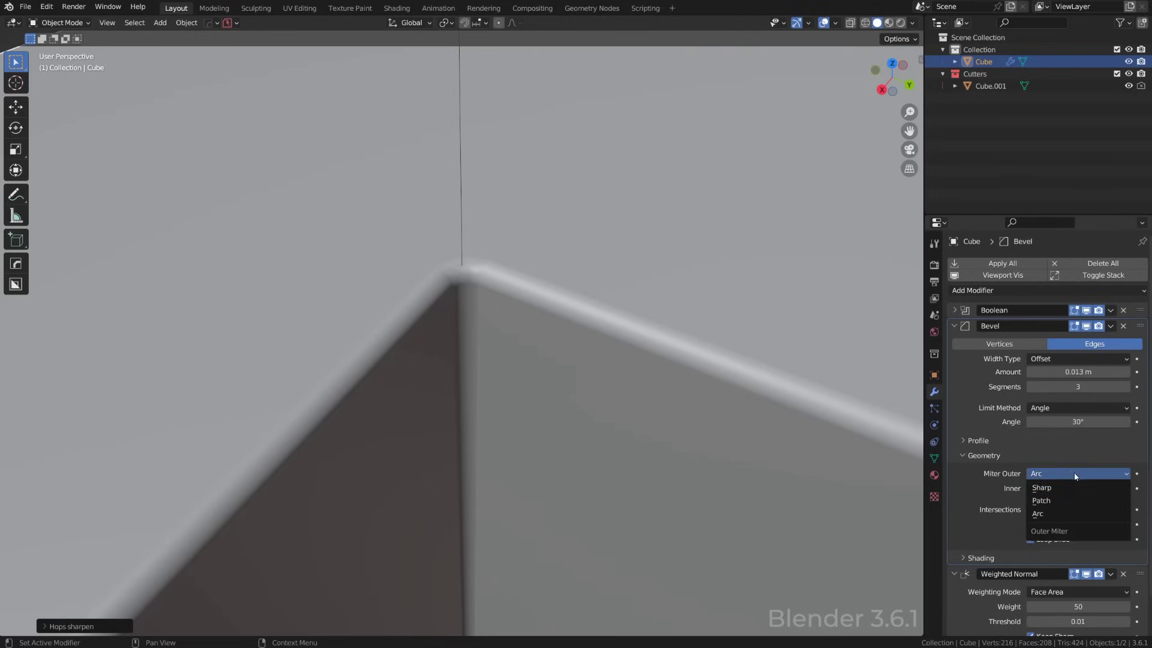
pyautogui.click(1072, 487)
pyautogui.moveTo(584, 363); pyautogui.dragTo(456, 304, button='middle')
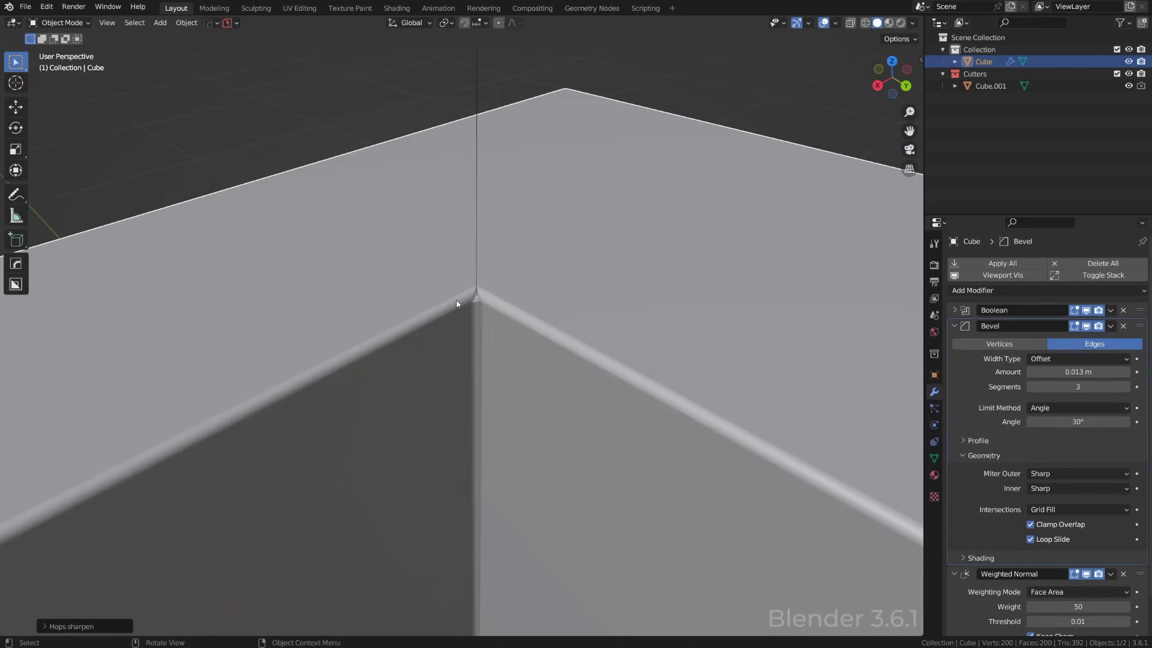
pyautogui.click(1098, 477)
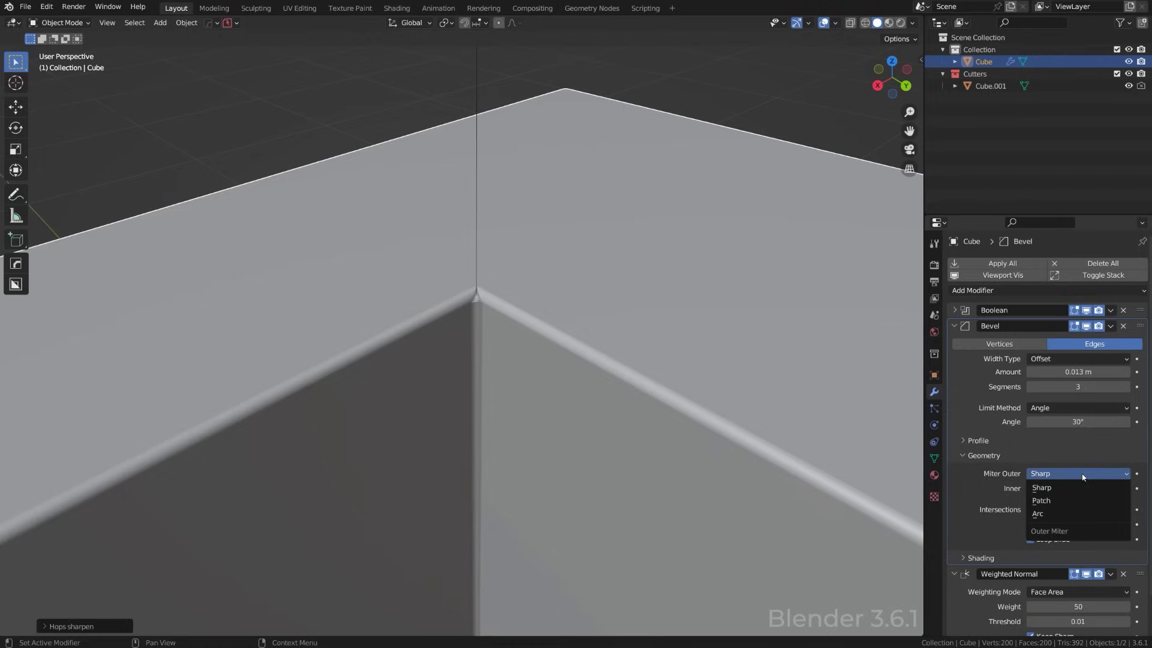
pyautogui.click(1044, 475)
pyautogui.click(1055, 514)
pyautogui.moveTo(540, 334); pyautogui.dragTo(582, 352, button='middle')
# Step: Add a third cube and move it along the Y axis beside the cut cube
pyautogui.scroll(-5, 535, 290)
pyautogui.click(582, 352)
pyautogui.hotkey('shift', 'a')
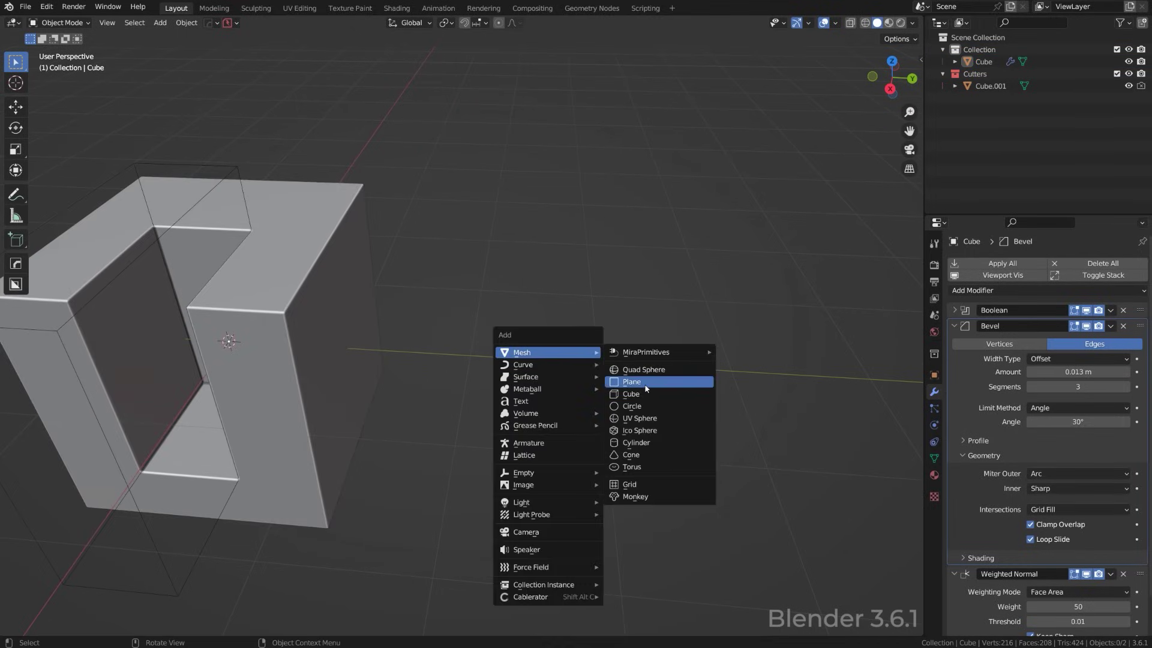
pyautogui.click(624, 389)
pyautogui.press('g')
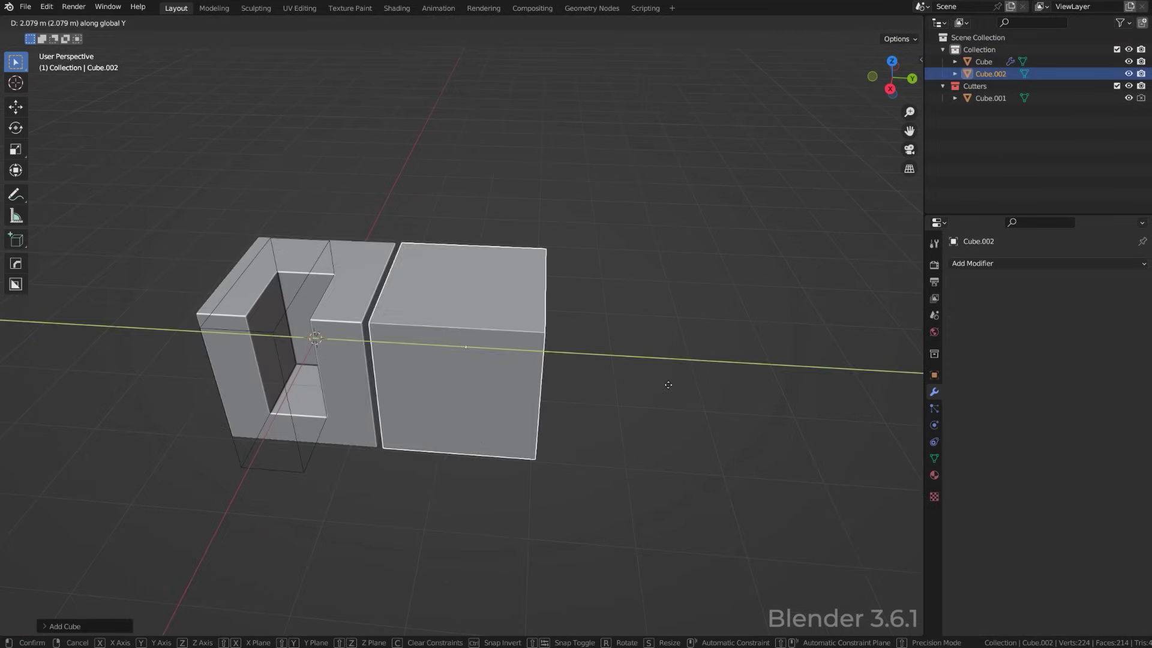
pyautogui.click(701, 379)
# Step: Add a HardOps bevel to the third cube and examine the geometry settings of its Bevel modifier
pyautogui.scroll(3, 543, 354)
pyautogui.scroll(3, 543, 358)
pyautogui.moveTo(543, 358); pyautogui.dragTo(555, 335, button='middle')
pyautogui.press('q')
pyautogui.click(515, 328)
pyautogui.click(955, 310)
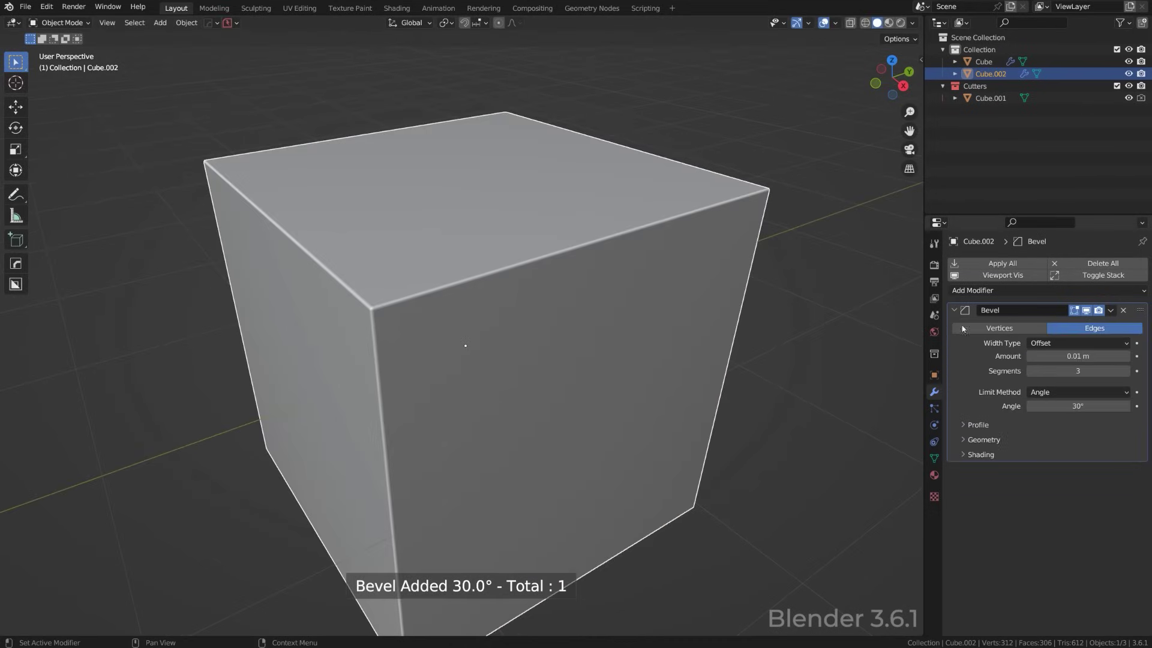
pyautogui.click(970, 443)
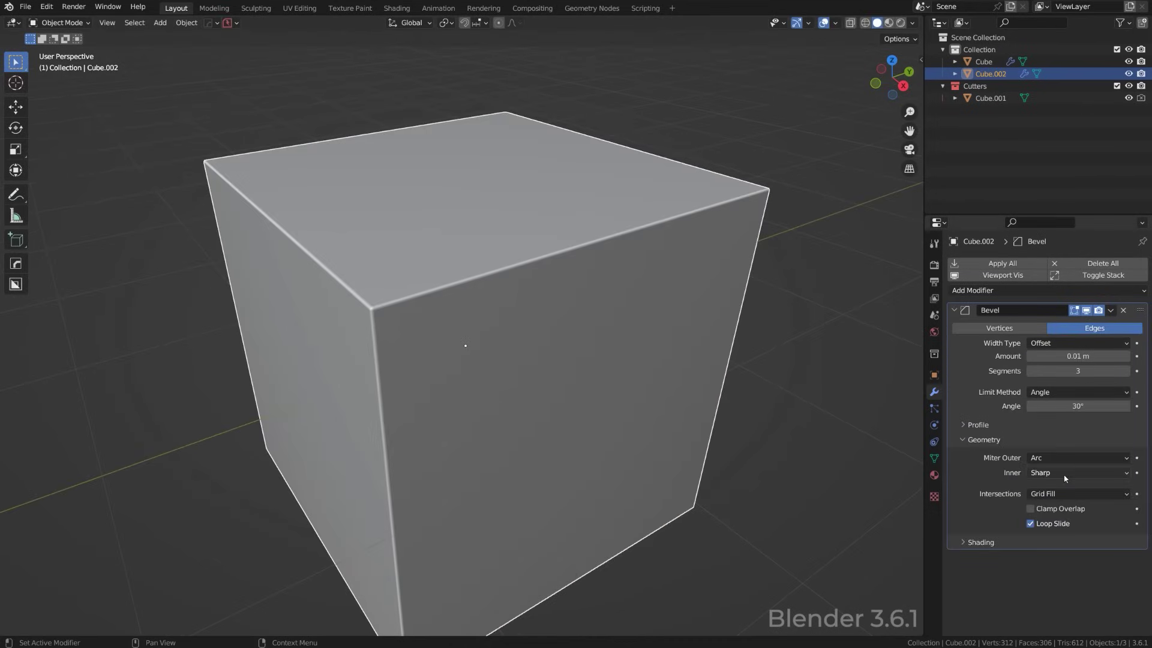
# Step: Delete the third cube and bring the cut cube back into view
pyautogui.scroll(-3, 424, 326)
pyautogui.moveTo(424, 326); pyautogui.dragTo(675, 278, button='middle')
pyautogui.press('x')
pyautogui.click(680, 277)
pyautogui.moveTo(418, 314); pyautogui.dragTo(664, 267, button='middle')
pyautogui.scroll(2, 612, 217)
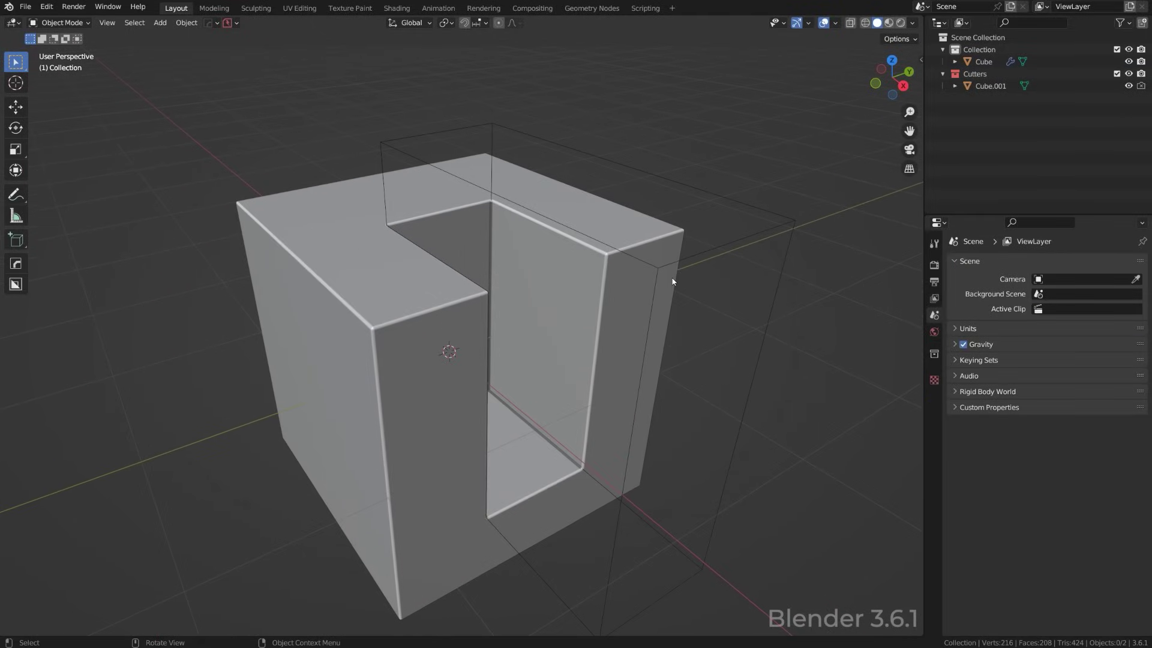
# Step: Select the boolean cutter that forms the slot in the cut cube
pyautogui.click(733, 246)
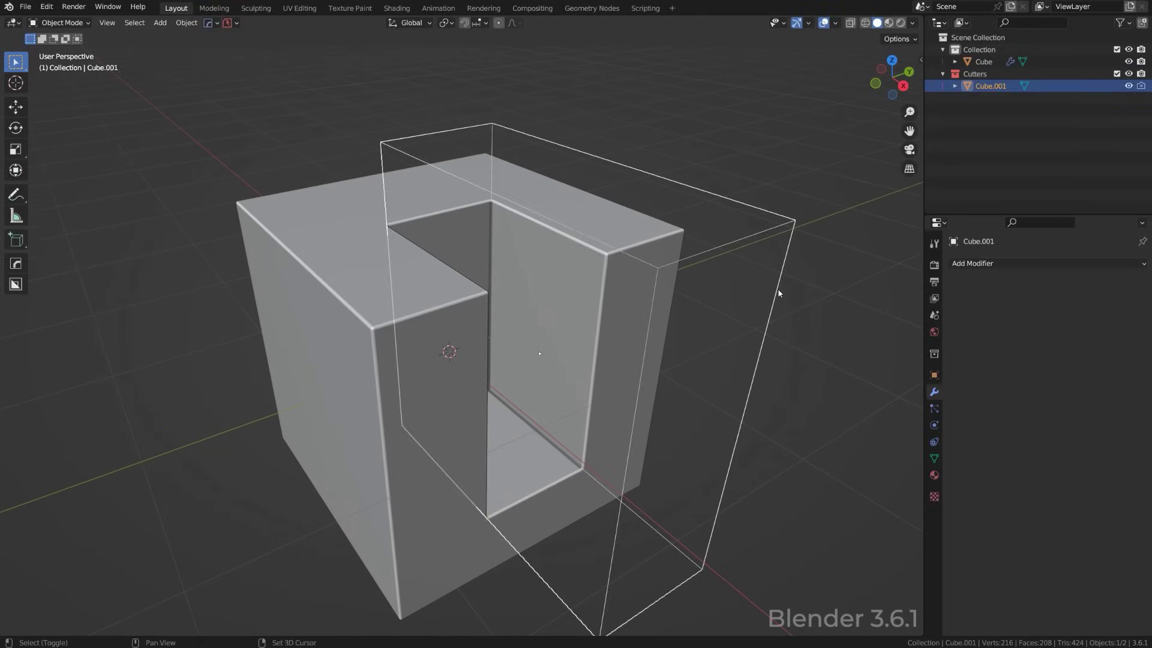
pyautogui.scroll(-3, 702, 293)
pyautogui.scroll(1, 617, 332)
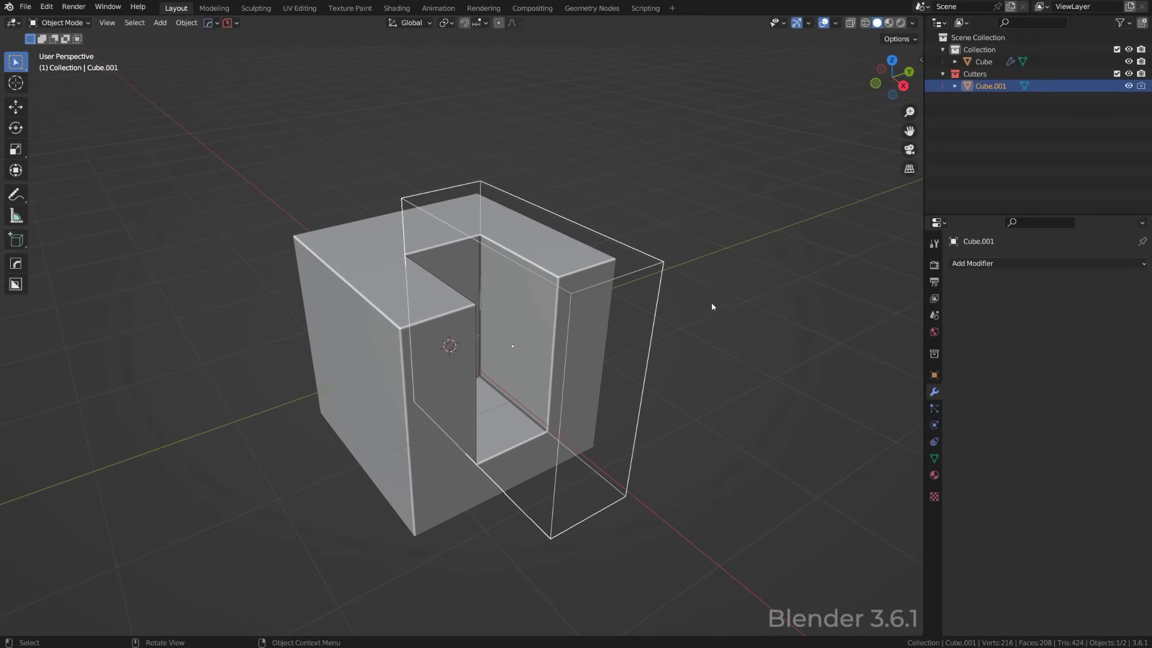
# Step: Switch to Blender 4.1 and review the choices for adding a modifier to its plain cube
pyautogui.click(1031, 265)
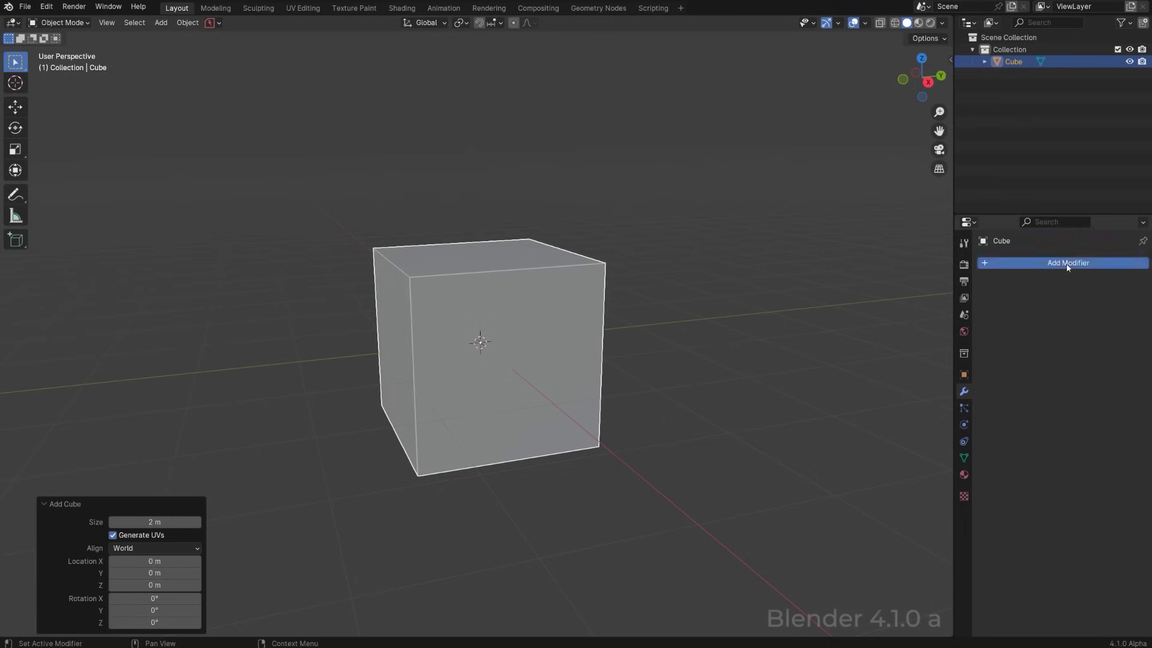
pyautogui.click(1030, 265)
pyautogui.moveTo(1043, 268)
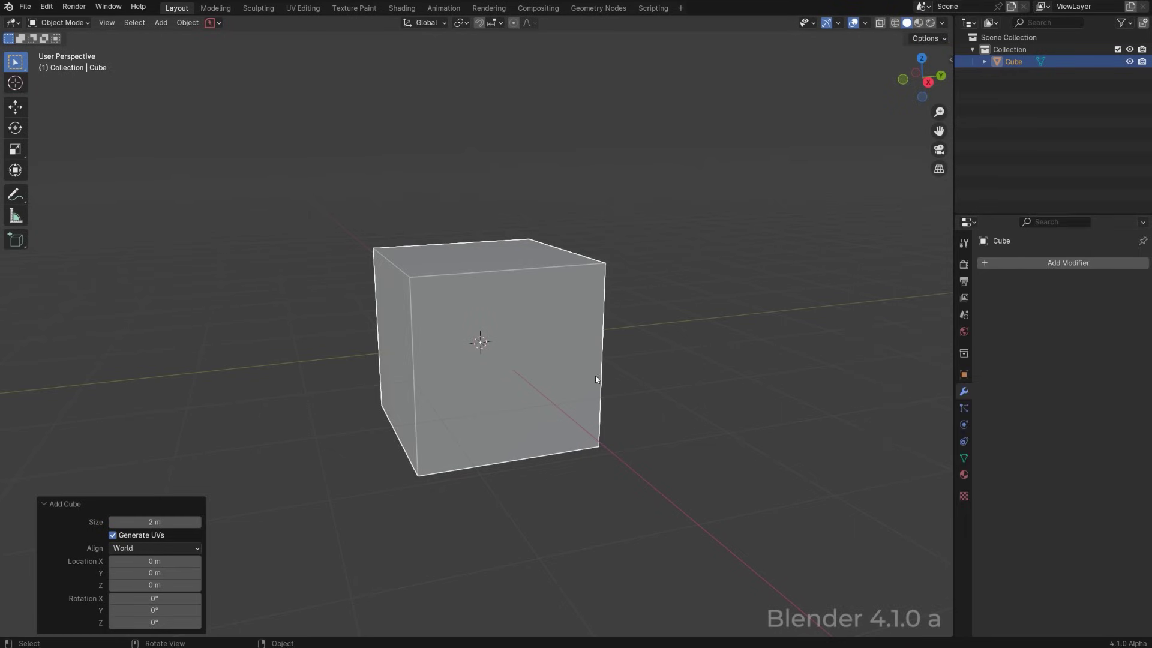
pyautogui.moveTo(544, 292); pyautogui.dragTo(590, 309, button='middle')
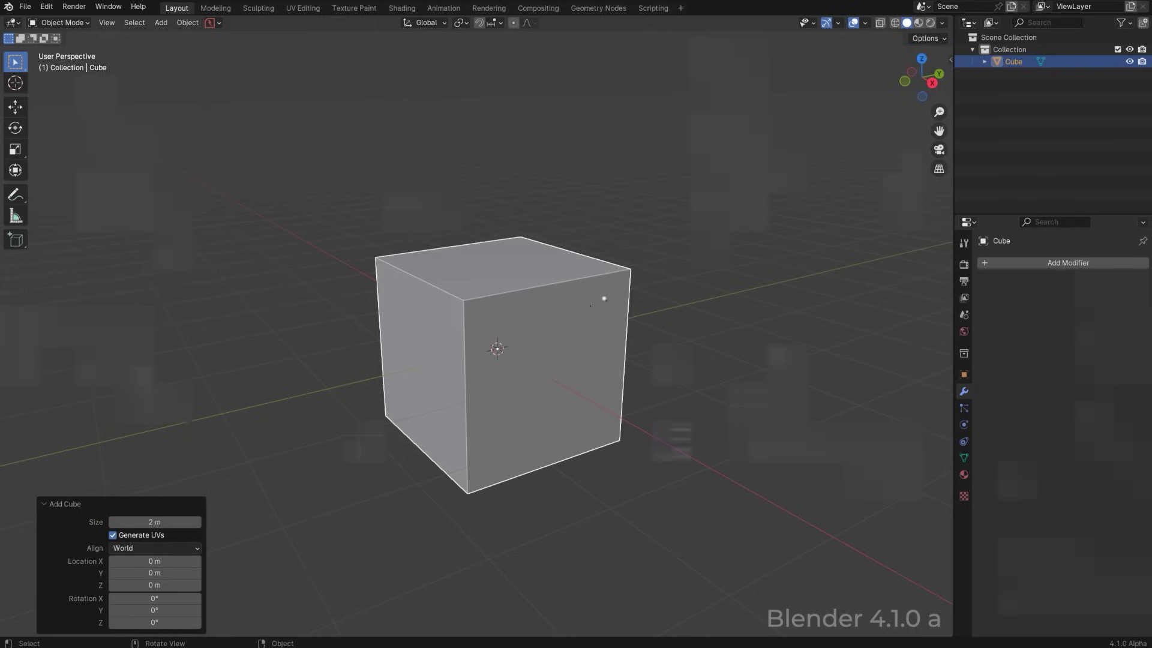